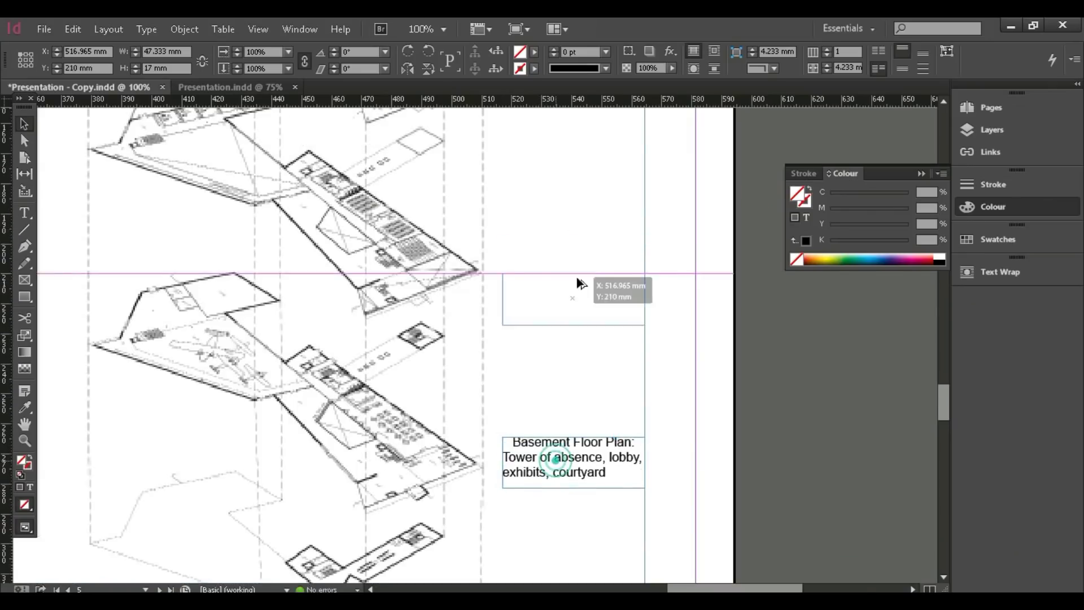
{"action": "scroll", "coordinate": [655, 268], "scroll_direction": "down", "scroll_amount": 2, "text": "alt"}
Match the dashed line's properties onto the vertical corner lines, windowing in the remaining corner lines
{"action": "left_click", "coordinate": [666, 375], "text": "shift"}
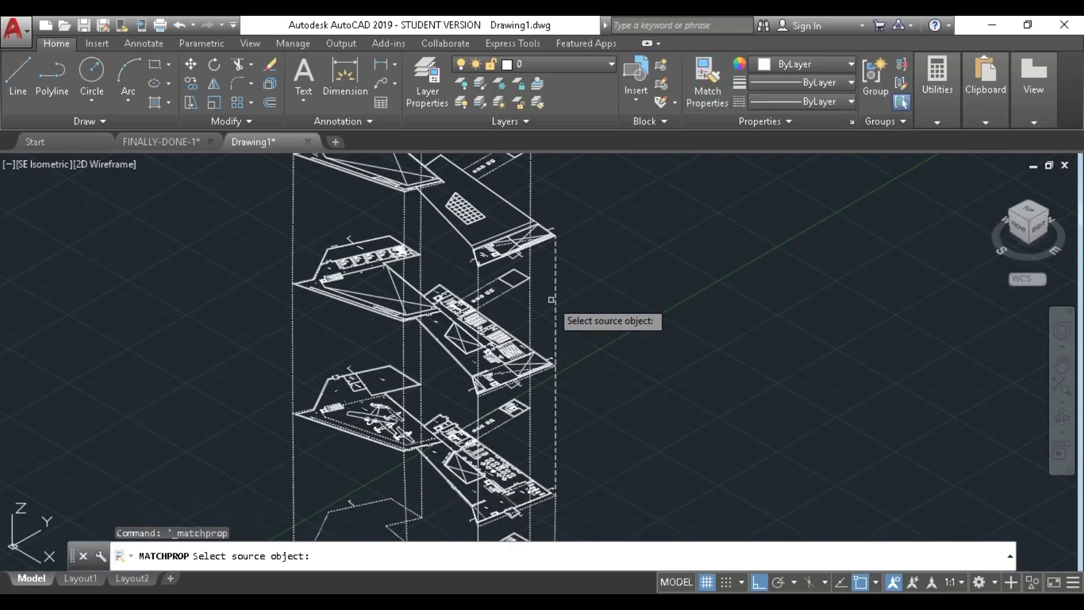
{"action": "left_click", "coordinate": [545, 333]}
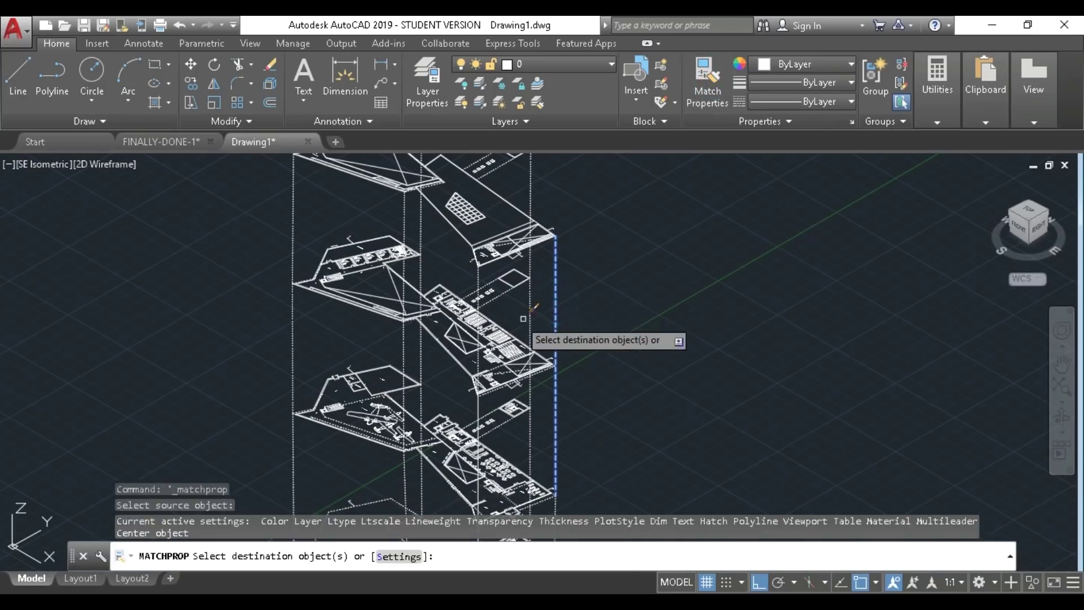
{"action": "left_click", "coordinate": [544, 330]}
{"action": "left_click", "coordinate": [547, 196]}
{"action": "left_click", "coordinate": [470, 271]}
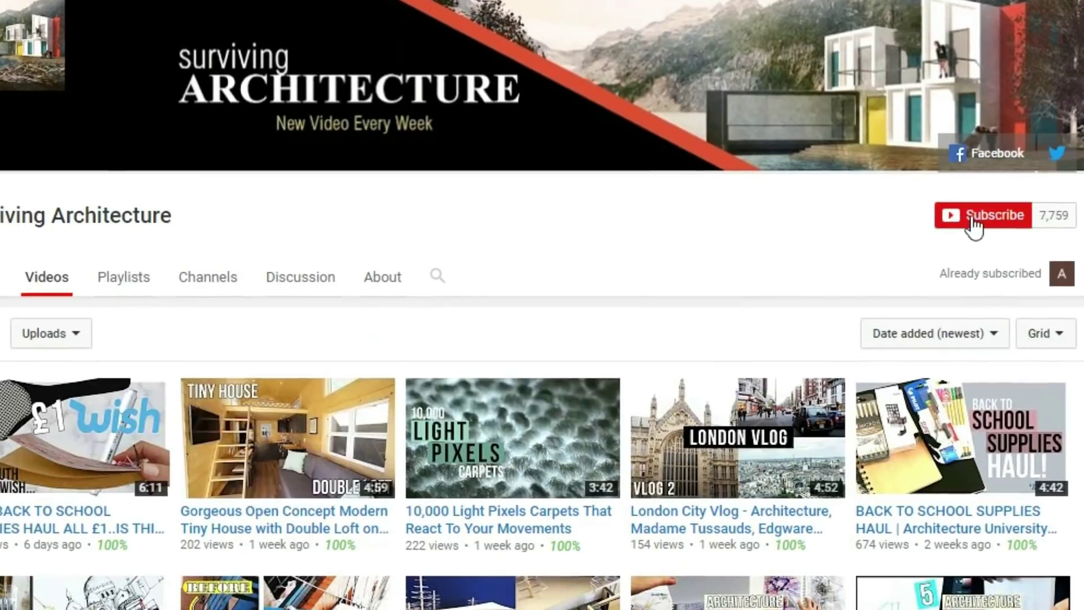
Window-select the column of stacked floor plans in FINALLY-DONE-1.dwg
{"action": "left_click", "coordinate": [968, 222]}
{"action": "left_click", "coordinate": [1048, 206]}
{"action": "left_click", "coordinate": [554, 354]}
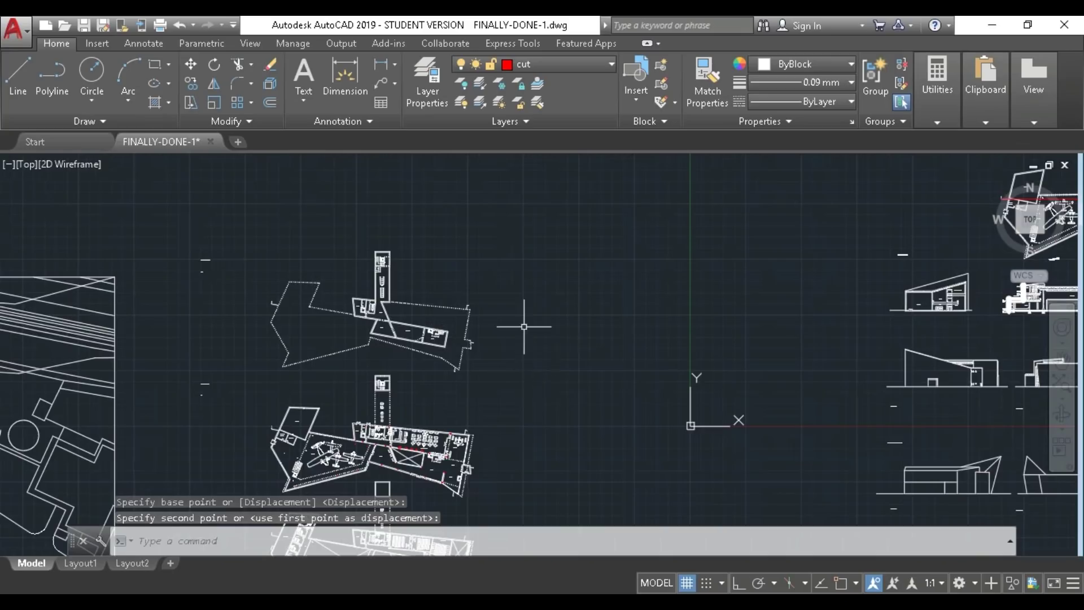
{"action": "scroll", "coordinate": [527, 322], "scroll_direction": "down", "scroll_amount": 3}
{"action": "scroll", "coordinate": [487, 456], "scroll_direction": "up", "scroll_amount": 3}
{"action": "left_click", "coordinate": [487, 456]}
{"action": "scroll", "coordinate": [486, 456], "scroll_direction": "down", "scroll_amount": 2}
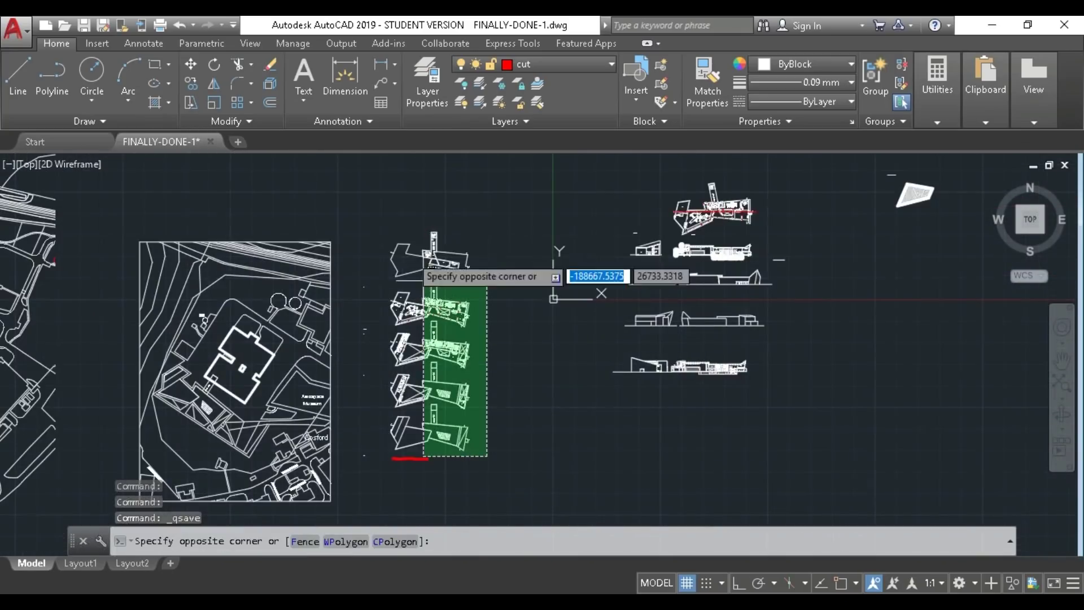
{"action": "left_click", "coordinate": [380, 206]}
Add the bottom plan to the selection and copy all 21685 objects to the clipboard
{"action": "left_click", "coordinate": [424, 453]}
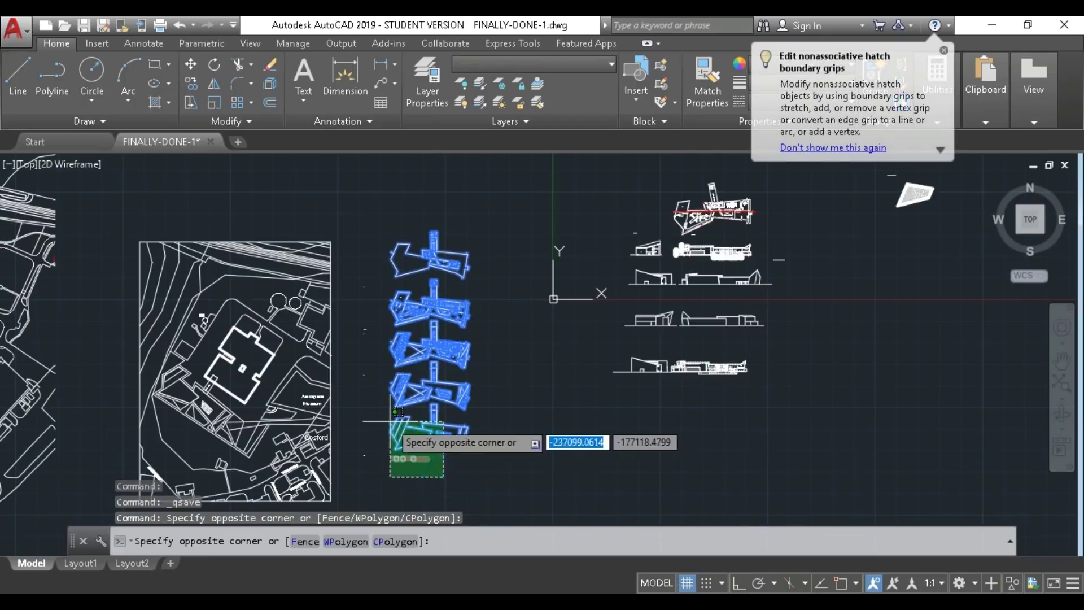
{"action": "left_click", "coordinate": [391, 459]}
{"action": "key", "text": "ctrl+c"}
{"action": "scroll", "coordinate": [545, 405], "scroll_direction": "down", "scroll_amount": 5}
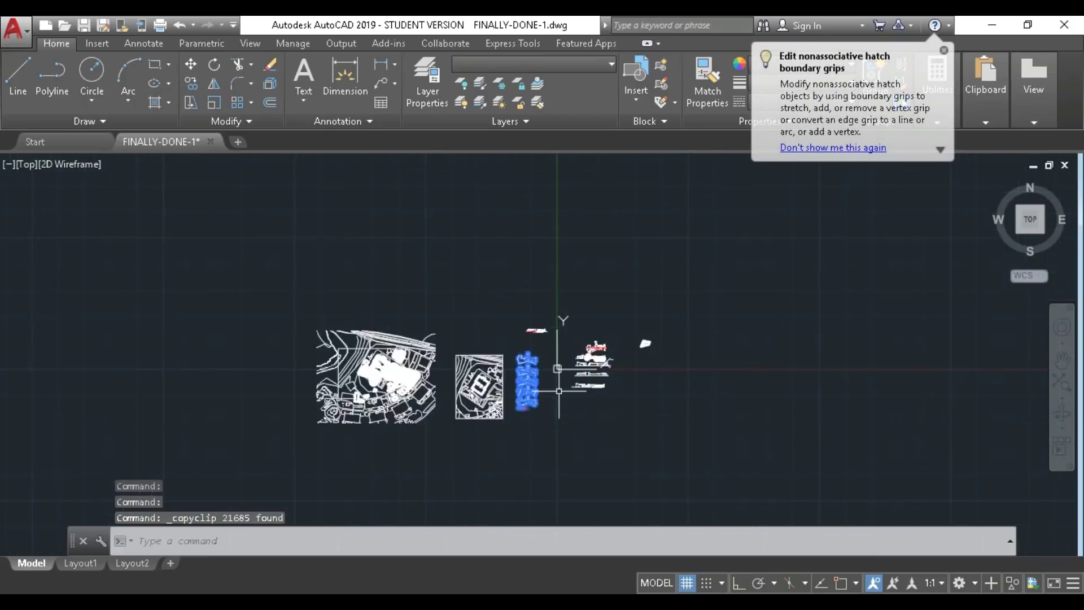
{"action": "scroll", "coordinate": [545, 406], "scroll_direction": "up", "scroll_amount": 5}
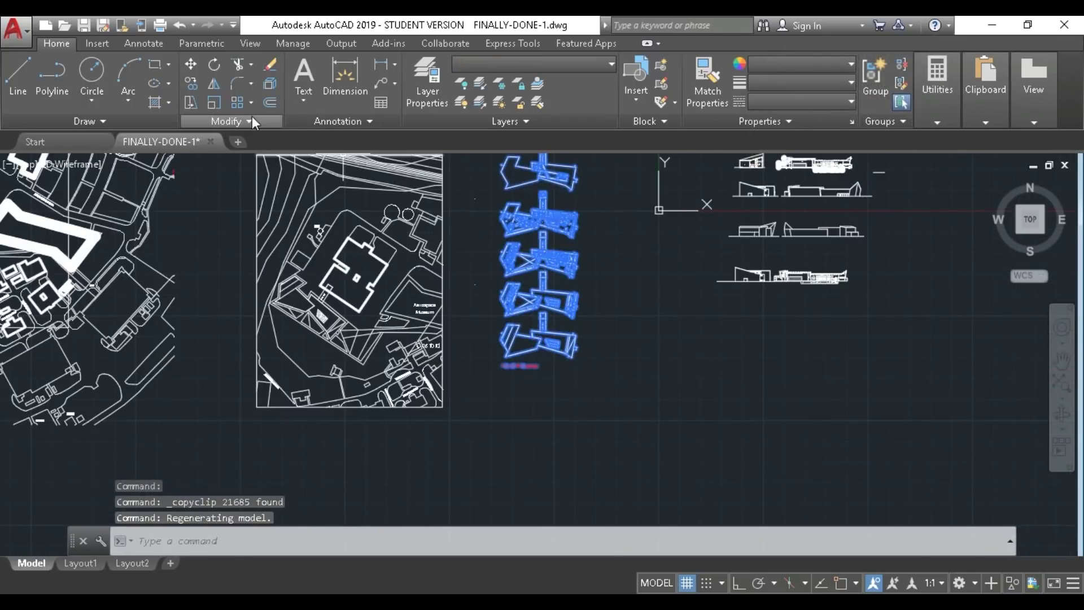
Start a new drawing and paste the copied plan column at the origin
{"action": "left_click", "coordinate": [237, 143]}
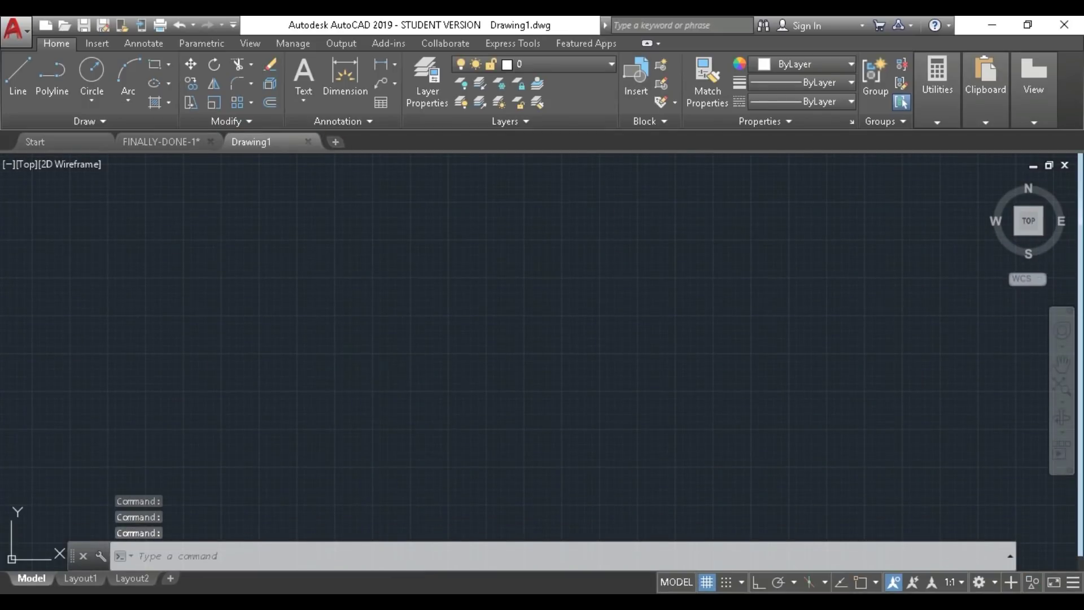
{"action": "key", "text": "ctrl+v"}
{"action": "left_click", "coordinate": [319, 417]}
{"action": "scroll", "coordinate": [444, 402], "scroll_direction": "down", "scroll_amount": 5}
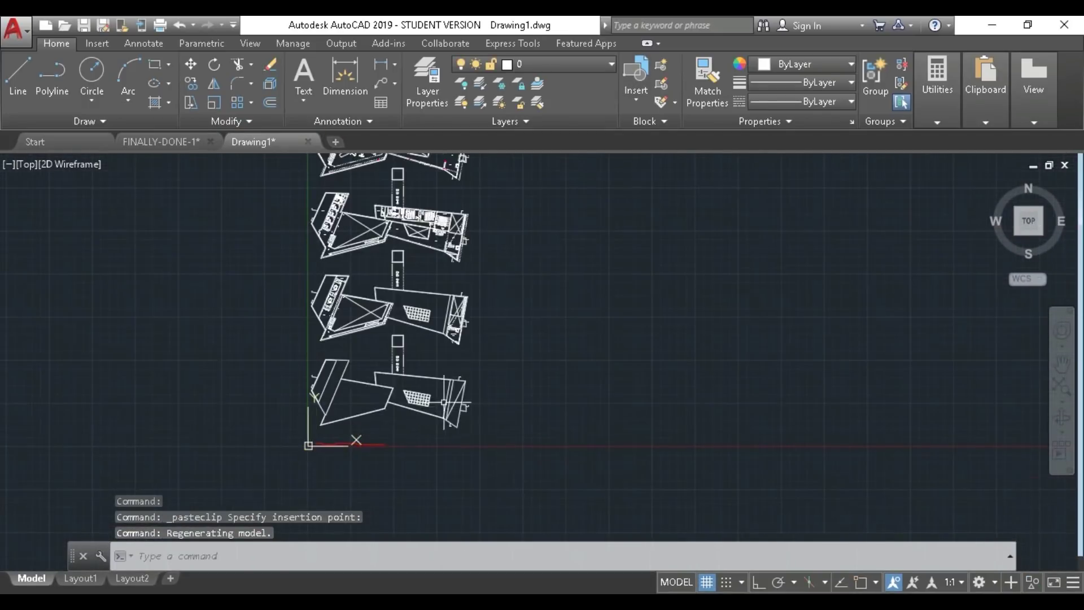
Erase the bottom floor plan from the pasted column
{"action": "left_click", "coordinate": [496, 439]}
{"action": "left_click", "coordinate": [229, 364]}
{"action": "key", "text": "Delete"}
{"action": "scroll", "coordinate": [430, 394], "scroll_direction": "up", "scroll_amount": 2}
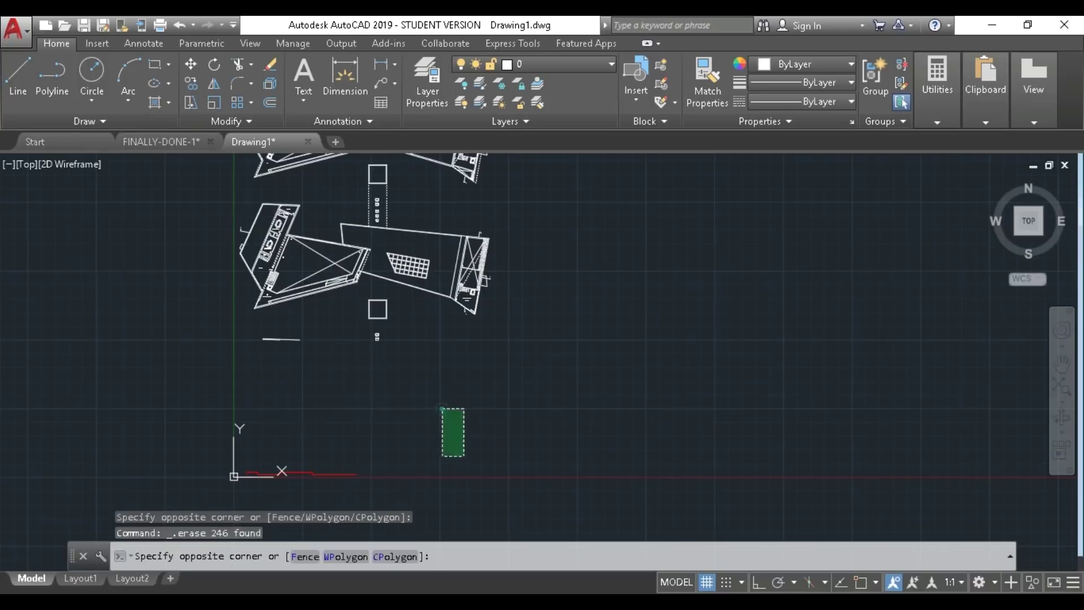
Erase the leftover square, dots and stray line
{"action": "left_click", "coordinate": [442, 408]}
{"action": "scroll", "coordinate": [455, 406], "scroll_direction": "up", "scroll_amount": 2}
{"action": "left_click", "coordinate": [466, 435]}
{"action": "left_click", "coordinate": [375, 290]}
{"action": "left_click", "coordinate": [302, 363]}
{"action": "left_click", "coordinate": [7, 448]}
{"action": "key", "text": "Delete"}
{"action": "scroll", "coordinate": [549, 444], "scroll_direction": "down", "scroll_amount": 2}
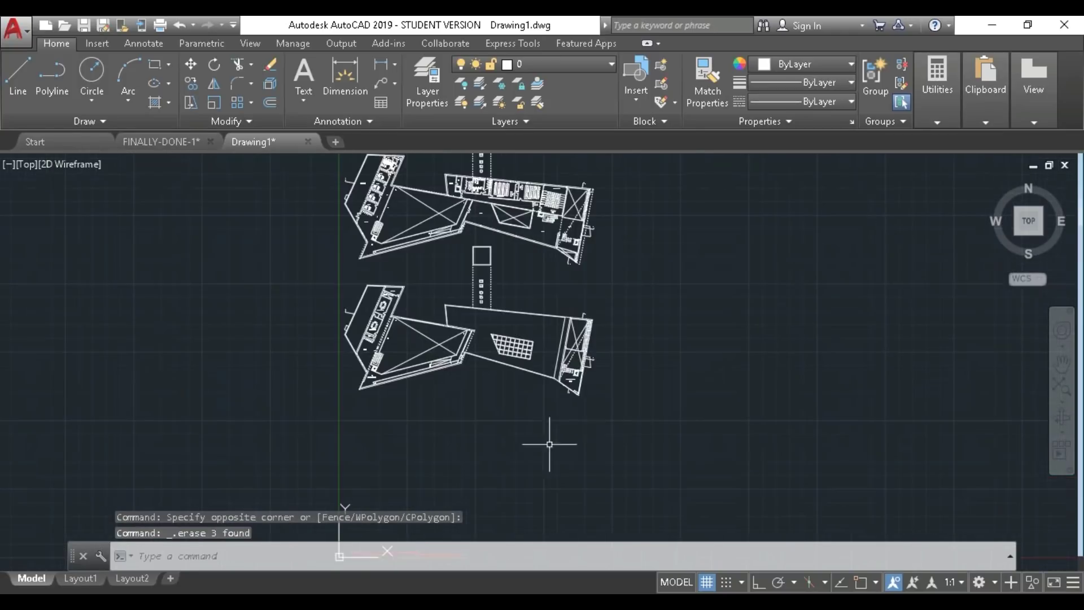
Select the lower plan together with its connector square
{"action": "left_click", "coordinate": [700, 446]}
{"action": "left_click", "coordinate": [327, 266]}
{"action": "scroll", "coordinate": [472, 257], "scroll_direction": "up", "scroll_amount": 6}
{"action": "left_click", "coordinate": [672, 367]}
{"action": "left_click", "coordinate": [446, 180]}
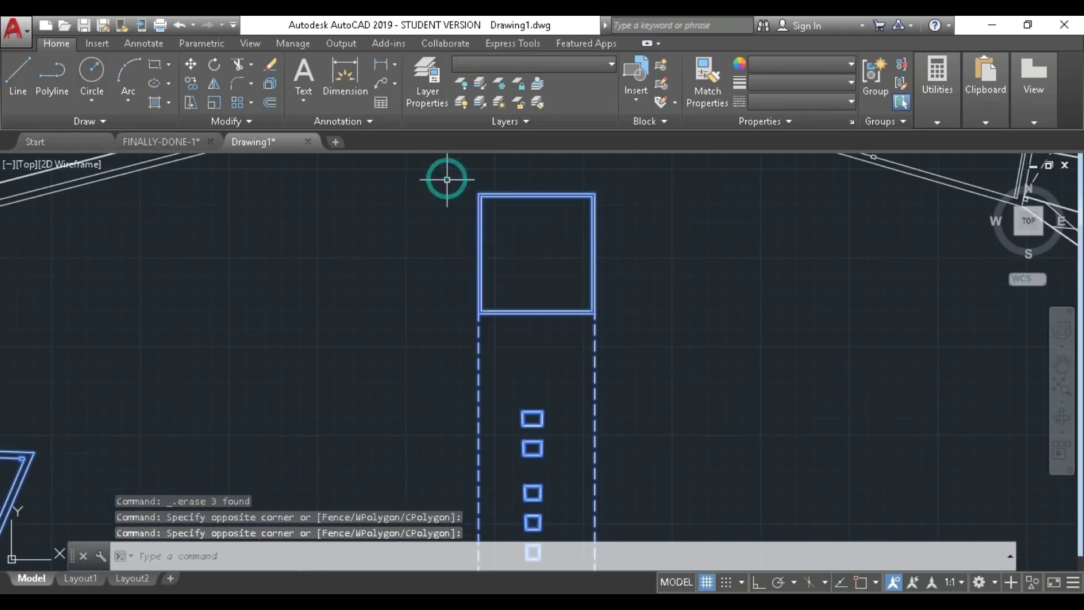
Group the selected lower plan and connector square from the right-click menu
{"action": "scroll", "coordinate": [527, 439], "scroll_direction": "down", "scroll_amount": 6}
{"action": "right_click", "coordinate": [537, 439]}
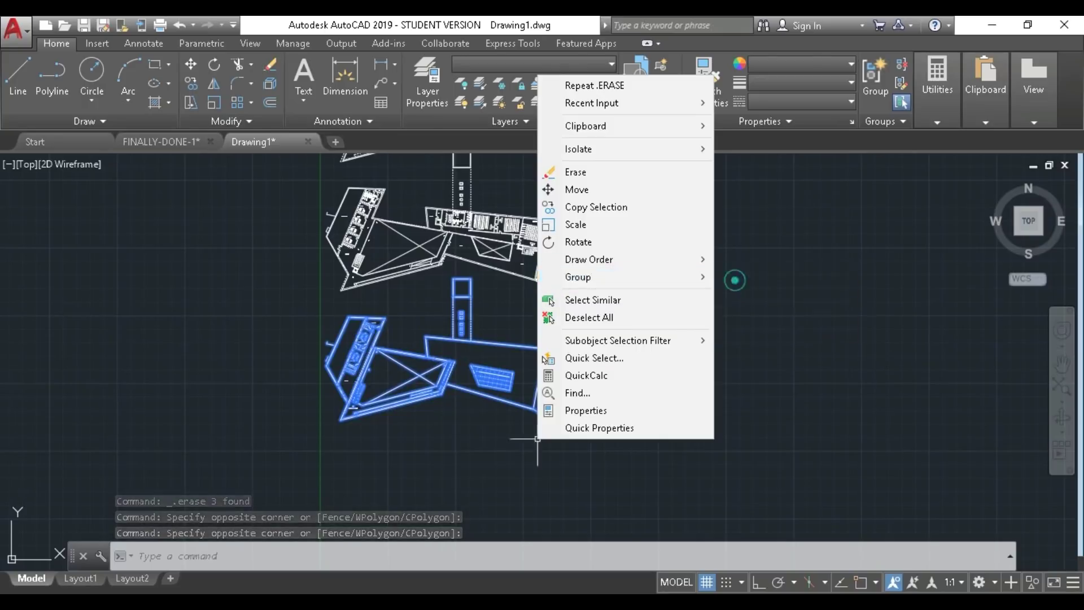
{"action": "left_click", "coordinate": [734, 277]}
Group the next plan's pieces with its connector column and left wing
{"action": "scroll", "coordinate": [695, 370], "scroll_direction": "up", "scroll_amount": 2}
{"action": "left_click", "coordinate": [709, 411]}
{"action": "left_click", "coordinate": [551, 230]}
{"action": "scroll", "coordinate": [565, 237], "scroll_direction": "up", "scroll_amount": 1}
{"action": "scroll", "coordinate": [640, 428], "scroll_direction": "down", "scroll_amount": 1}
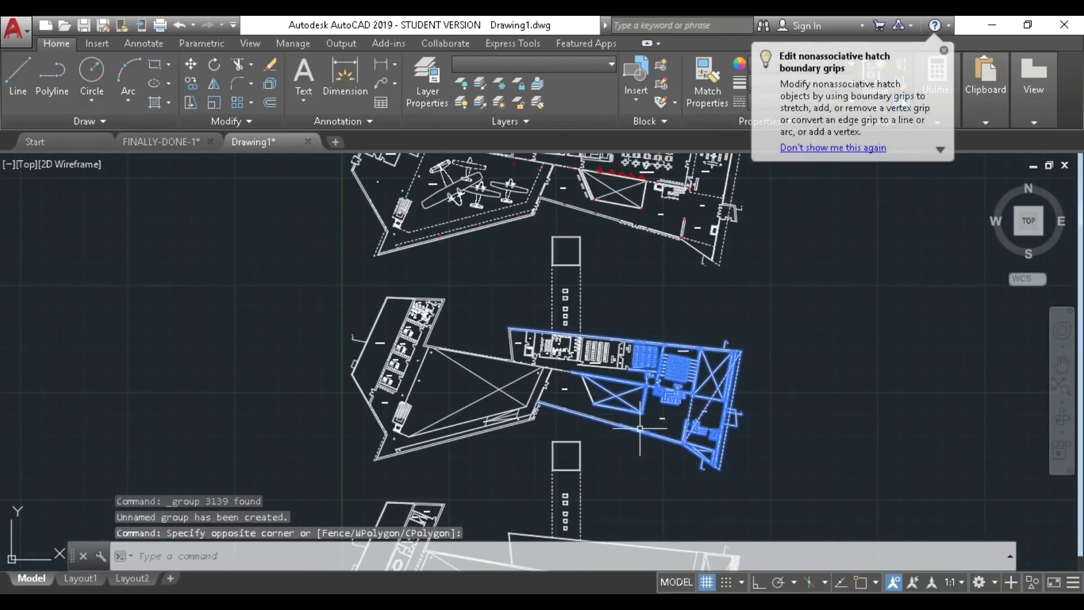
{"action": "left_click", "coordinate": [640, 428]}
{"action": "left_click", "coordinate": [496, 247]}
{"action": "left_click", "coordinate": [528, 481]}
{"action": "left_click", "coordinate": [328, 289]}
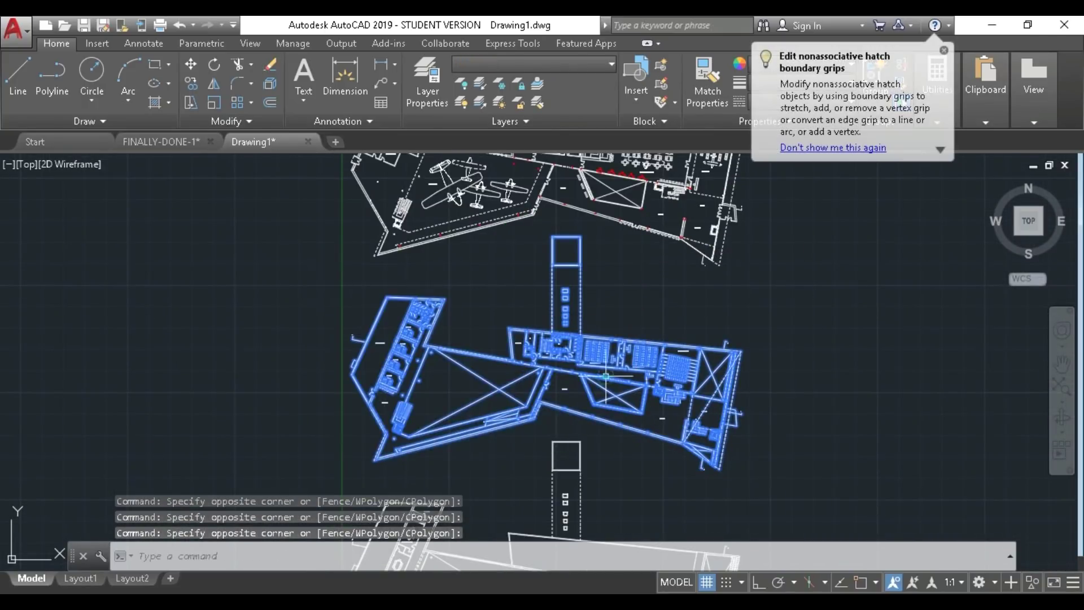
{"action": "key", "text": "Return"}
Window-select the following floor plan and group its pieces
{"action": "scroll", "coordinate": [799, 431], "scroll_direction": "down", "scroll_amount": 1}
{"action": "scroll", "coordinate": [770, 419], "scroll_direction": "up", "scroll_amount": 1}
{"action": "left_click", "coordinate": [683, 384]}
{"action": "key", "text": "Escape"}
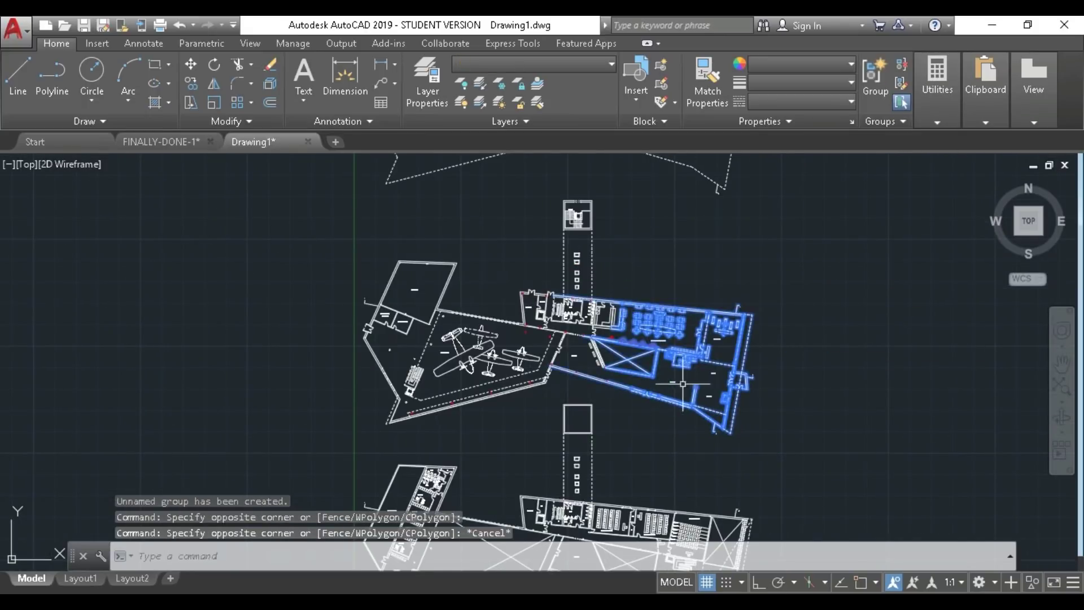
{"action": "left_click", "coordinate": [503, 191]}
{"action": "left_click", "coordinate": [801, 63]}
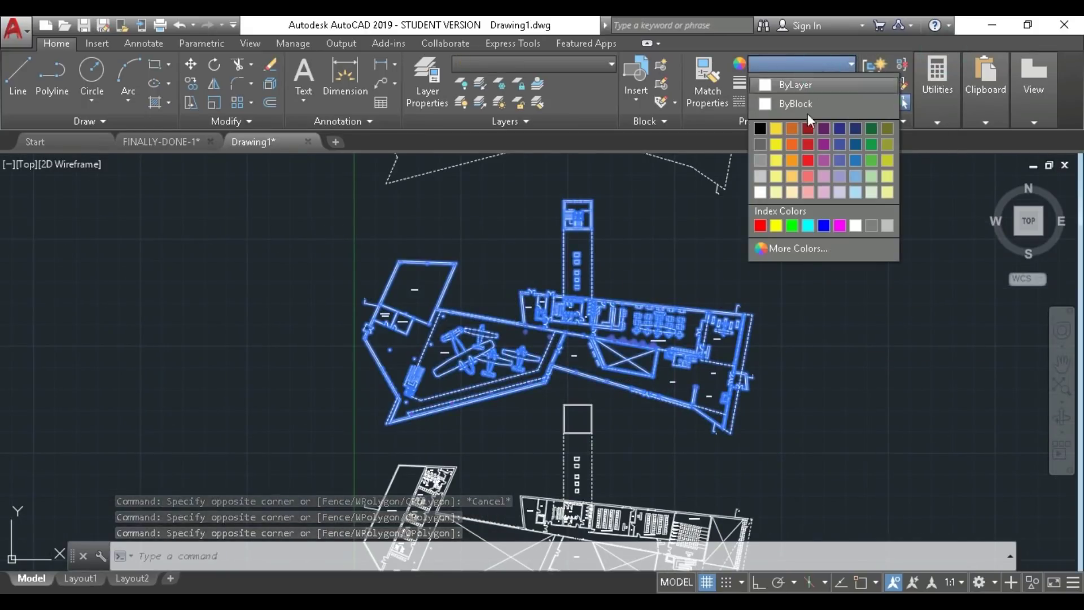
{"action": "left_click", "coordinate": [855, 223]}
Window-select another plan's pieces, then clear the selection
{"action": "left_click", "coordinate": [774, 459]}
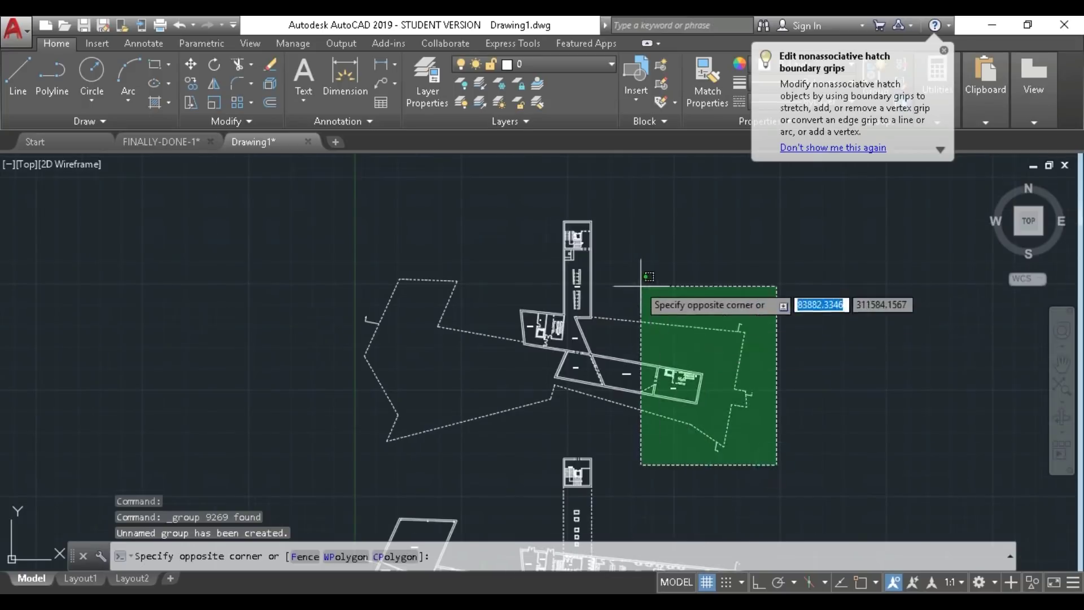
{"action": "left_click", "coordinate": [641, 302]}
{"action": "left_click", "coordinate": [479, 188]}
{"action": "key", "text": "Escape"}
{"action": "scroll", "coordinate": [798, 435], "scroll_direction": "down", "scroll_amount": 4}
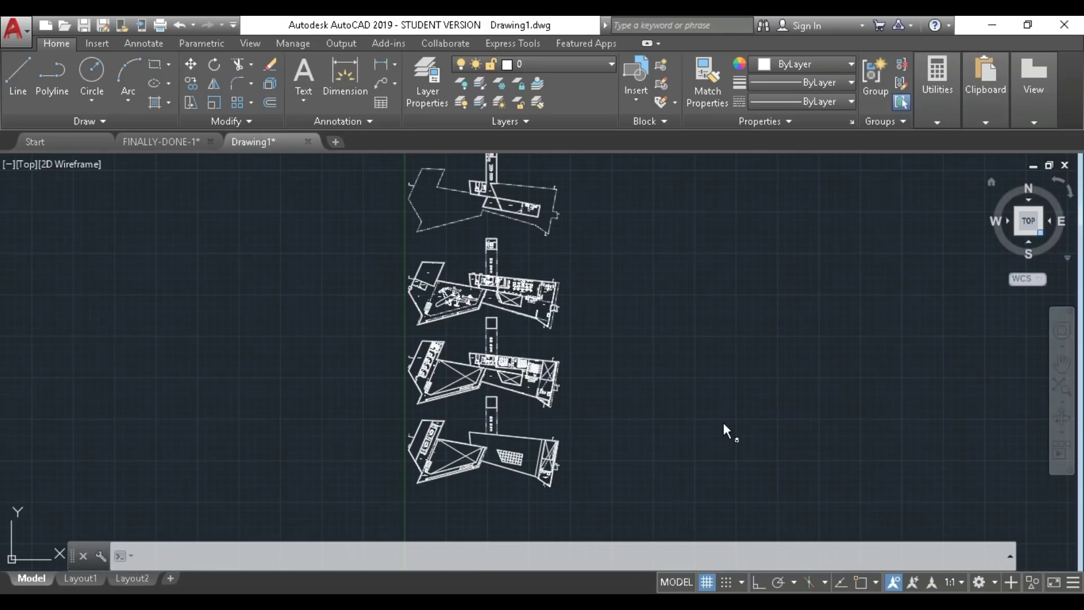
Switch to the southeast isometric view and start a move of the middle plan, then cancel it
{"action": "left_click", "coordinate": [1005, 312]}
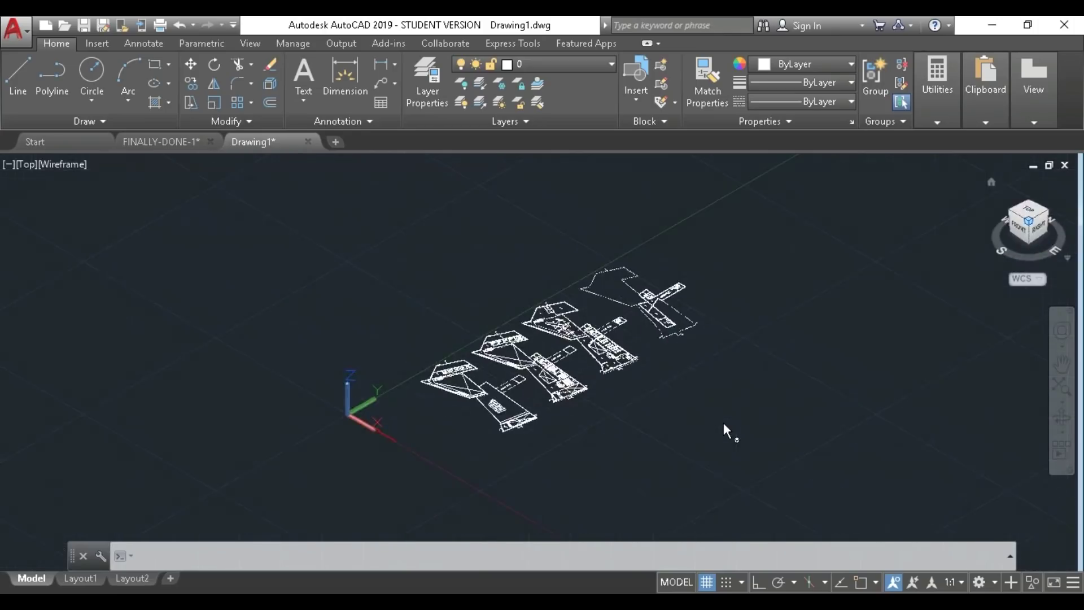
{"action": "scroll", "coordinate": [581, 364], "scroll_direction": "up", "scroll_amount": 4}
{"action": "left_click", "coordinate": [582, 364]}
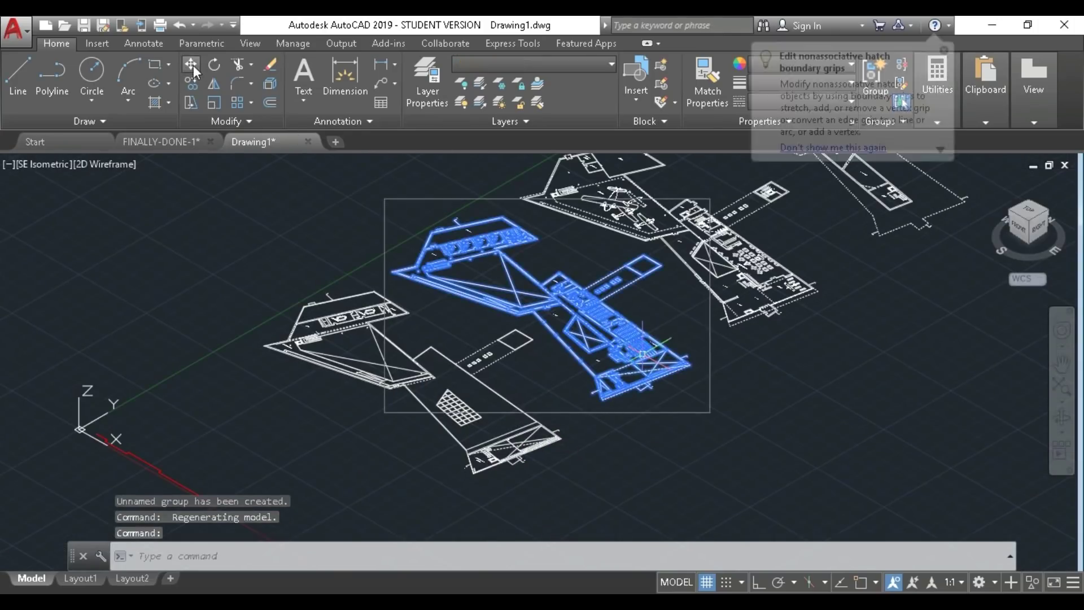
{"action": "type", "text": "m"}
{"action": "key", "text": "Return"}
{"action": "scroll", "coordinate": [537, 414], "scroll_direction": "up", "scroll_amount": 5}
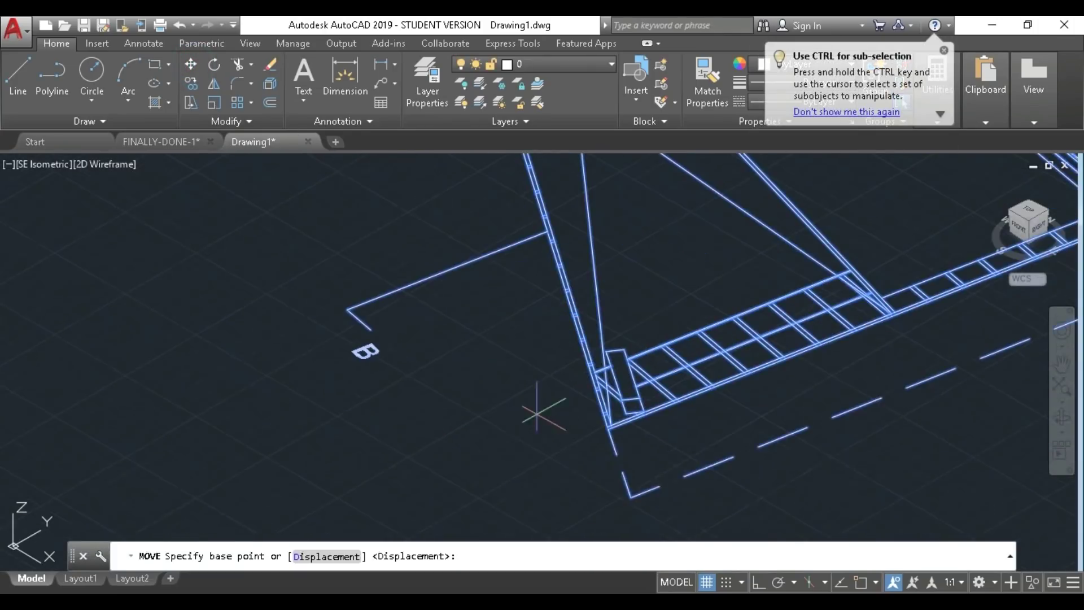
{"action": "left_click", "coordinate": [627, 480]}
{"action": "scroll", "coordinate": [648, 283], "scroll_direction": "down", "scroll_amount": 6}
{"action": "key", "text": "Escape"}
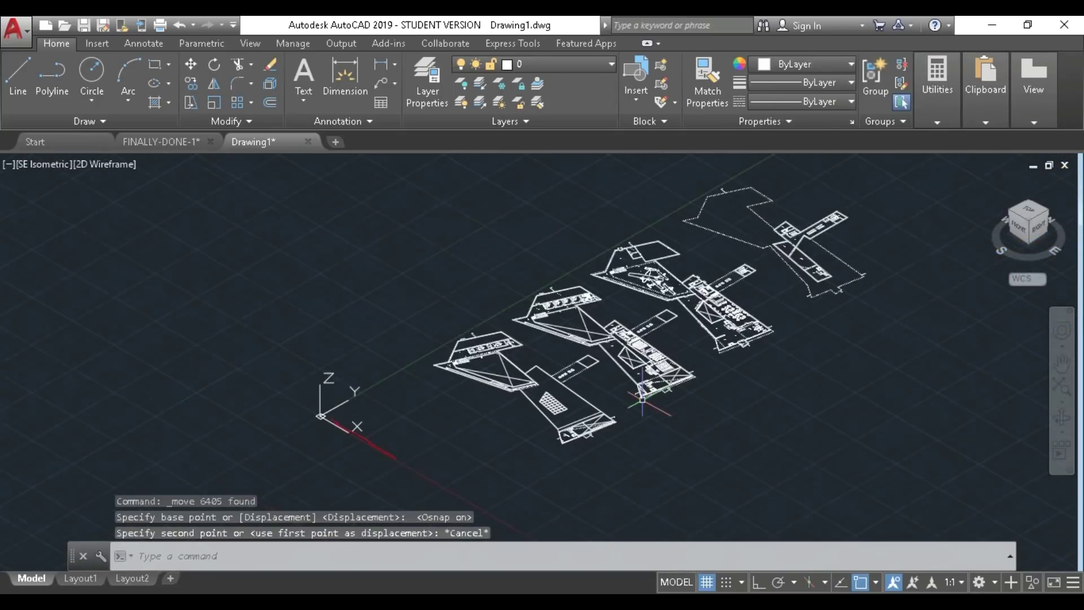
Move the middle plan group so its corner snaps onto the neighbouring plan's corner
{"action": "scroll", "coordinate": [642, 398], "scroll_direction": "up", "scroll_amount": 2}
{"action": "left_click", "coordinate": [642, 398]}
{"action": "scroll", "coordinate": [835, 290], "scroll_direction": "up", "scroll_amount": 2}
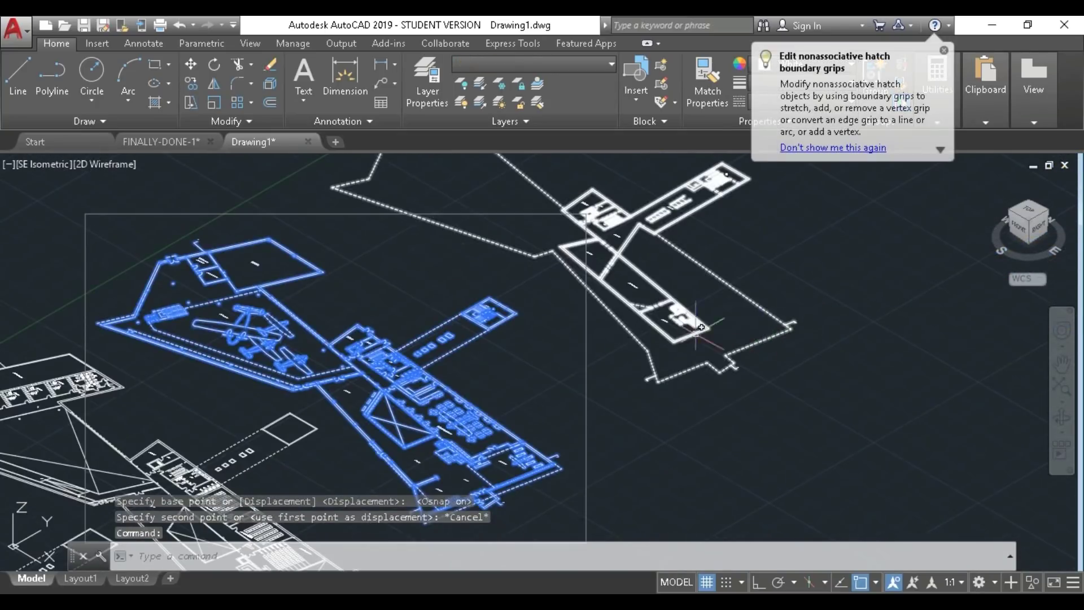
{"action": "left_click", "coordinate": [192, 65]}
{"action": "scroll", "coordinate": [412, 516], "scroll_direction": "up", "scroll_amount": 3}
{"action": "left_click", "coordinate": [412, 515]}
{"action": "scroll", "coordinate": [411, 516], "scroll_direction": "down", "scroll_amount": 2}
{"action": "scroll", "coordinate": [921, 226], "scroll_direction": "up", "scroll_amount": 3}
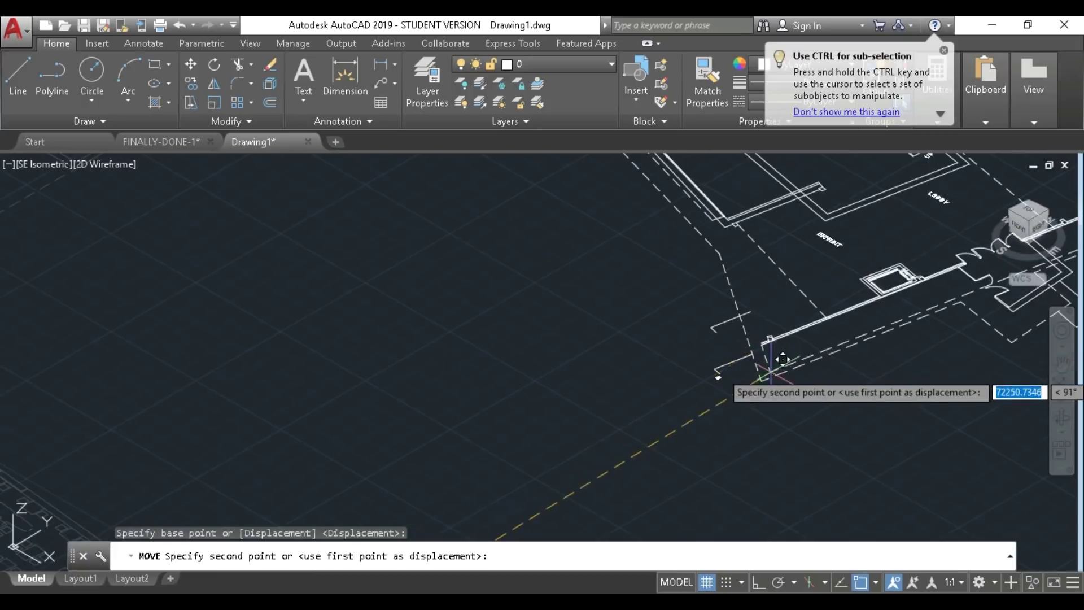
{"action": "left_click", "coordinate": [760, 379]}
{"action": "scroll", "coordinate": [667, 412], "scroll_direction": "down", "scroll_amount": 5}
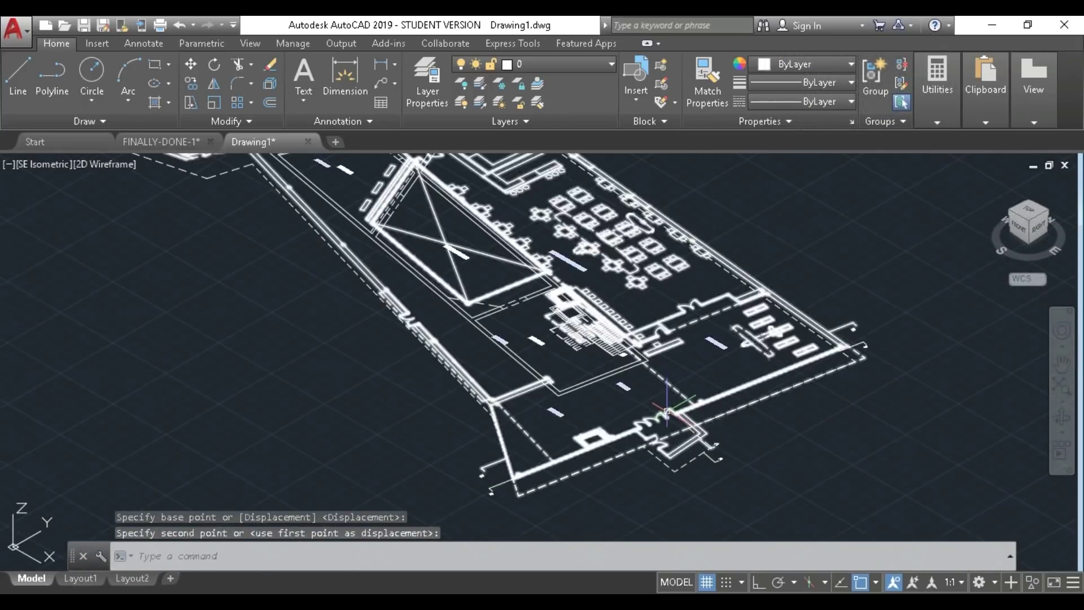
{"action": "left_click", "coordinate": [667, 411]}
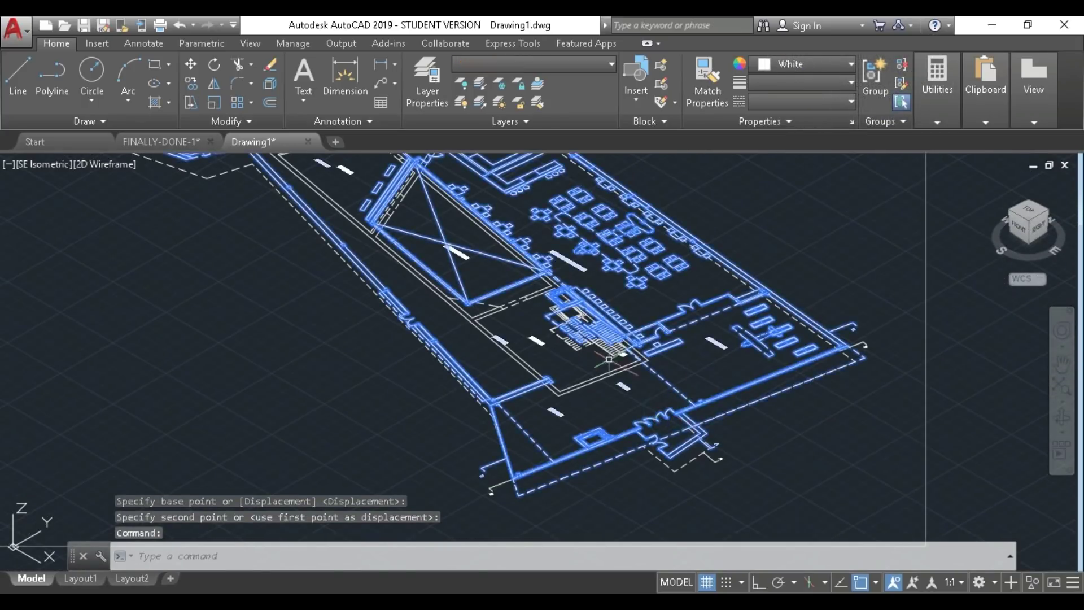
Turn on Ortho and move the selected plan straight up above the others
{"action": "left_click", "coordinate": [201, 70]}
{"action": "scroll", "coordinate": [561, 310], "scroll_direction": "down", "scroll_amount": 3}
{"action": "left_click", "coordinate": [673, 342]}
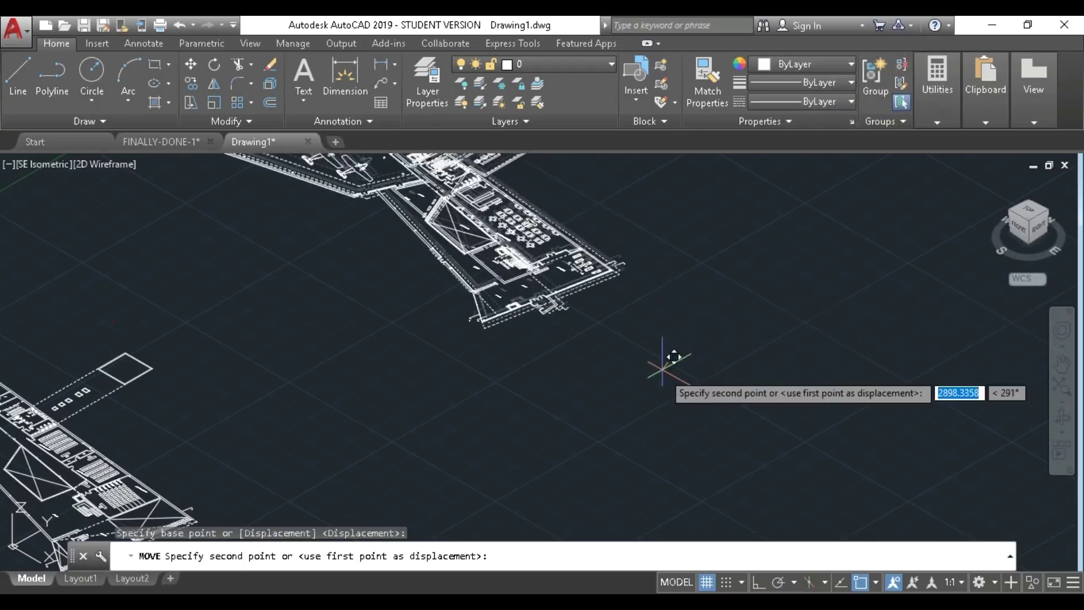
{"action": "left_click", "coordinate": [758, 582]}
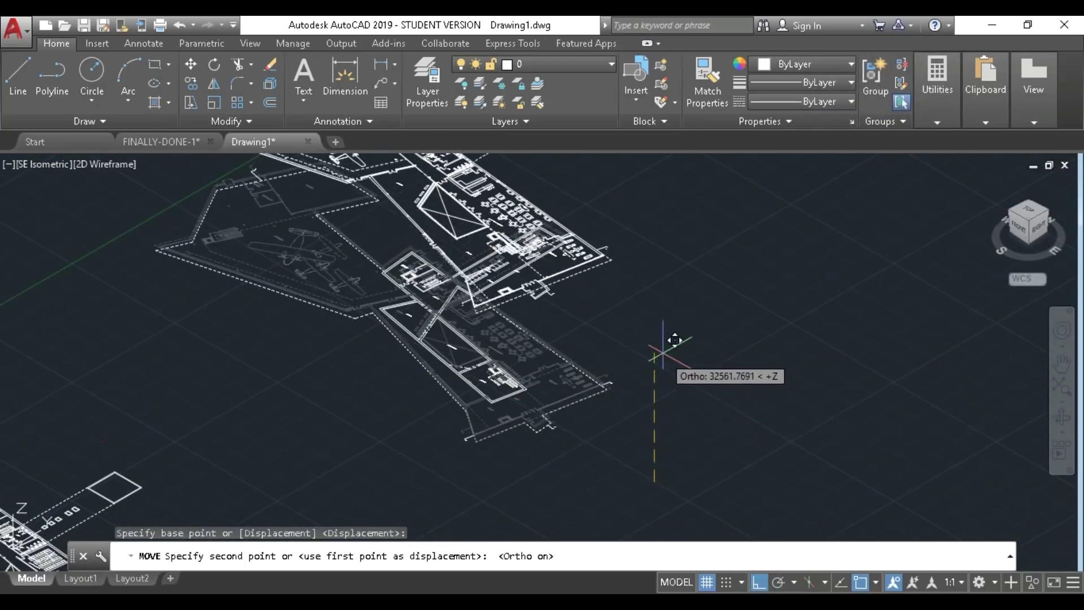
{"action": "scroll", "coordinate": [678, 331], "scroll_direction": "down", "scroll_amount": 2}
{"action": "left_click", "coordinate": [665, 283]}
{"action": "scroll", "coordinate": [644, 310], "scroll_direction": "down", "scroll_amount": 3}
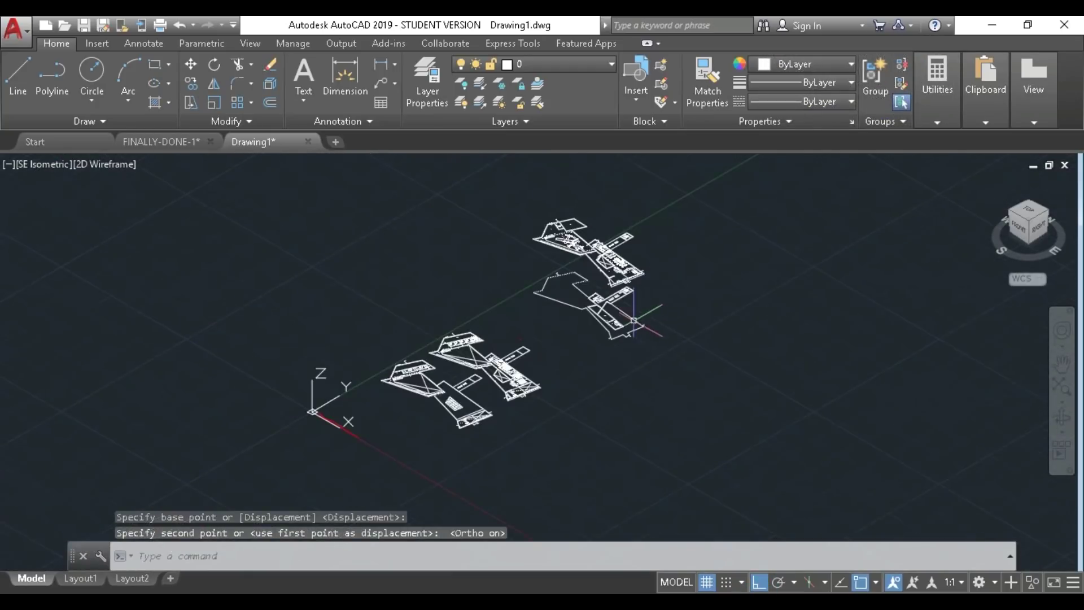
{"action": "scroll", "coordinate": [480, 429], "scroll_direction": "up", "scroll_amount": 2}
Move a second floor plan by its corner to its stacked position
{"action": "left_click", "coordinate": [470, 424]}
{"action": "type", "text": "m"}
{"action": "key", "text": "Return"}
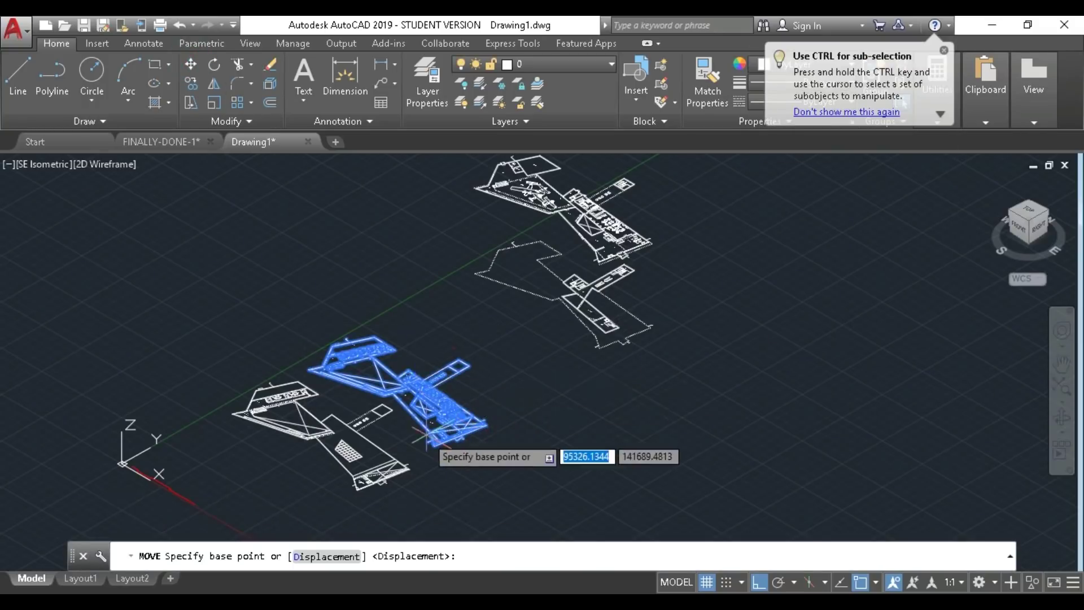
{"action": "scroll", "coordinate": [418, 460], "scroll_direction": "up", "scroll_amount": 4}
{"action": "left_click", "coordinate": [413, 468]}
{"action": "scroll", "coordinate": [418, 466], "scroll_direction": "down", "scroll_amount": 5}
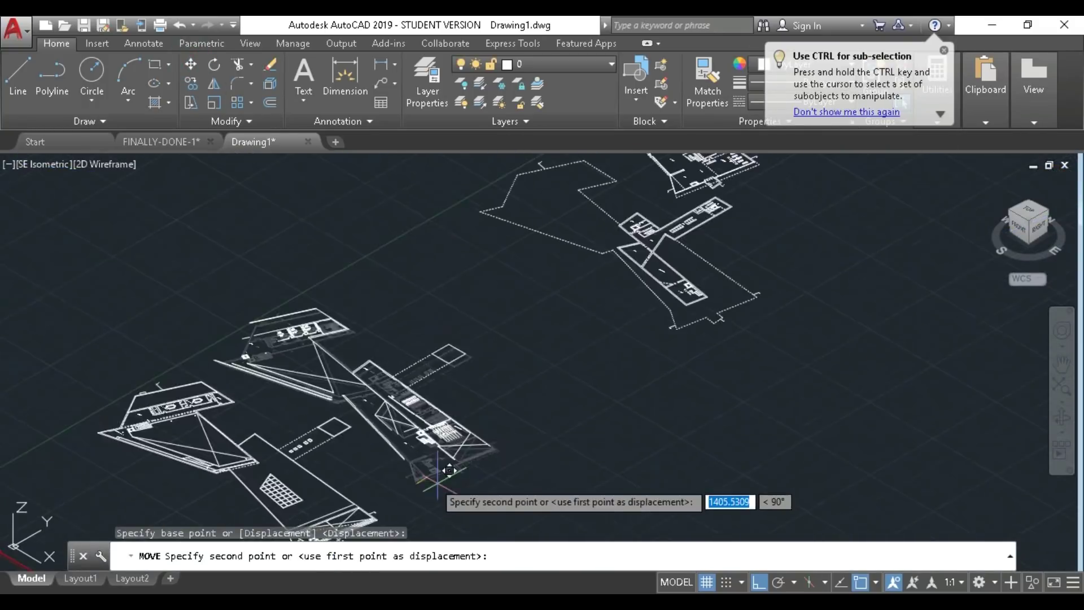
{"action": "scroll", "coordinate": [495, 446], "scroll_direction": "up", "scroll_amount": 2}
{"action": "scroll", "coordinate": [496, 444], "scroll_direction": "up", "scroll_amount": 3}
{"action": "scroll", "coordinate": [508, 451], "scroll_direction": "down", "scroll_amount": 2}
{"action": "left_click", "coordinate": [525, 355]}
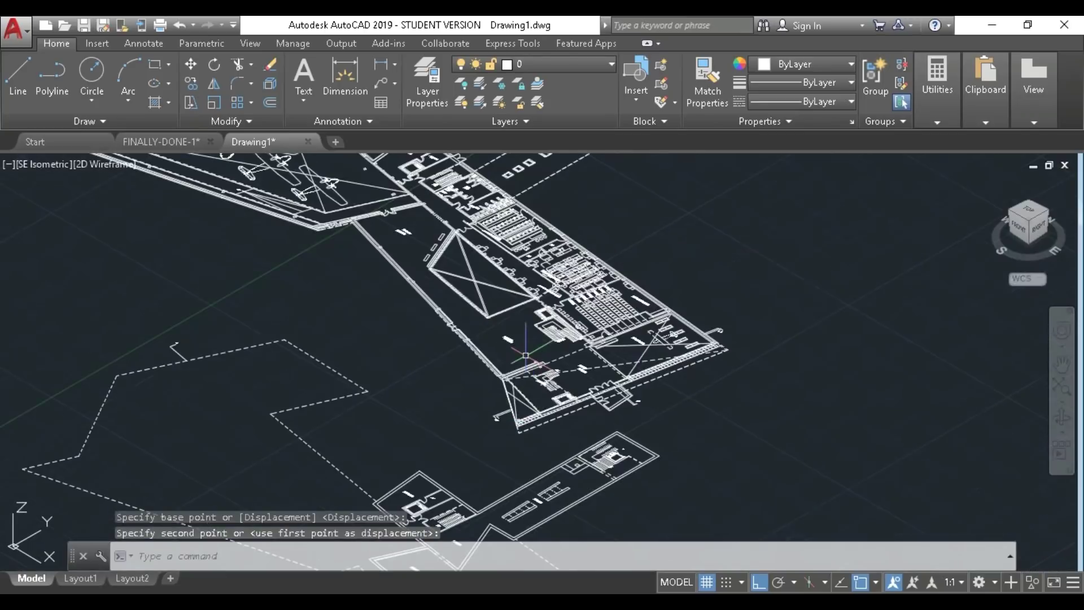
Raise a third floor plan vertically above the lower one
{"action": "left_click", "coordinate": [501, 378]}
{"action": "scroll", "coordinate": [501, 379], "scroll_direction": "down", "scroll_amount": 5}
{"action": "type", "text": "m"}
{"action": "key", "text": "Return"}
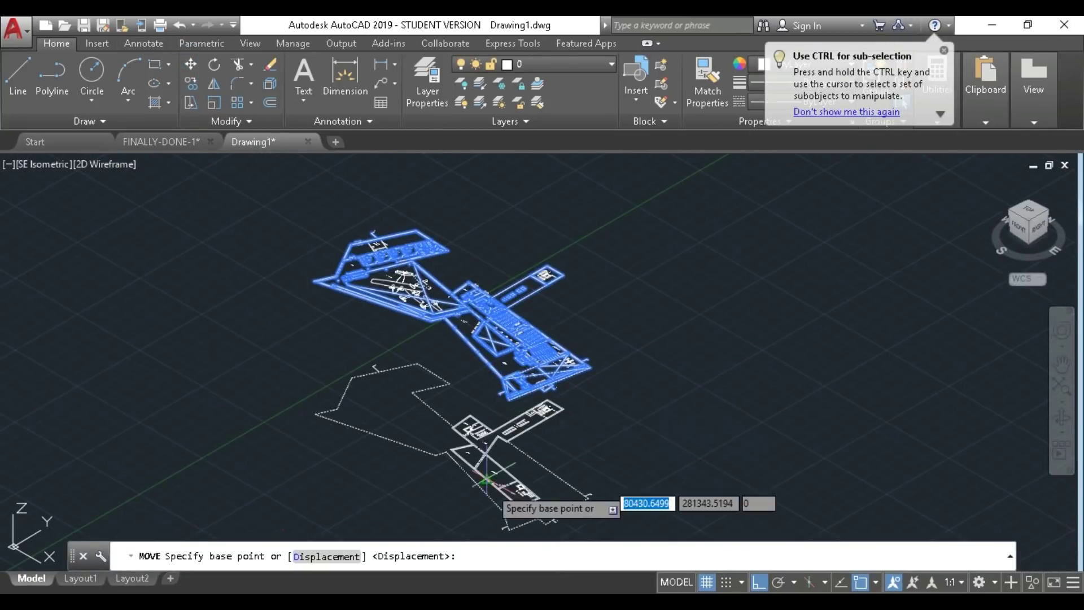
{"action": "scroll", "coordinate": [509, 517], "scroll_direction": "up", "scroll_amount": 6}
{"action": "scroll", "coordinate": [497, 226], "scroll_direction": "up", "scroll_amount": 4}
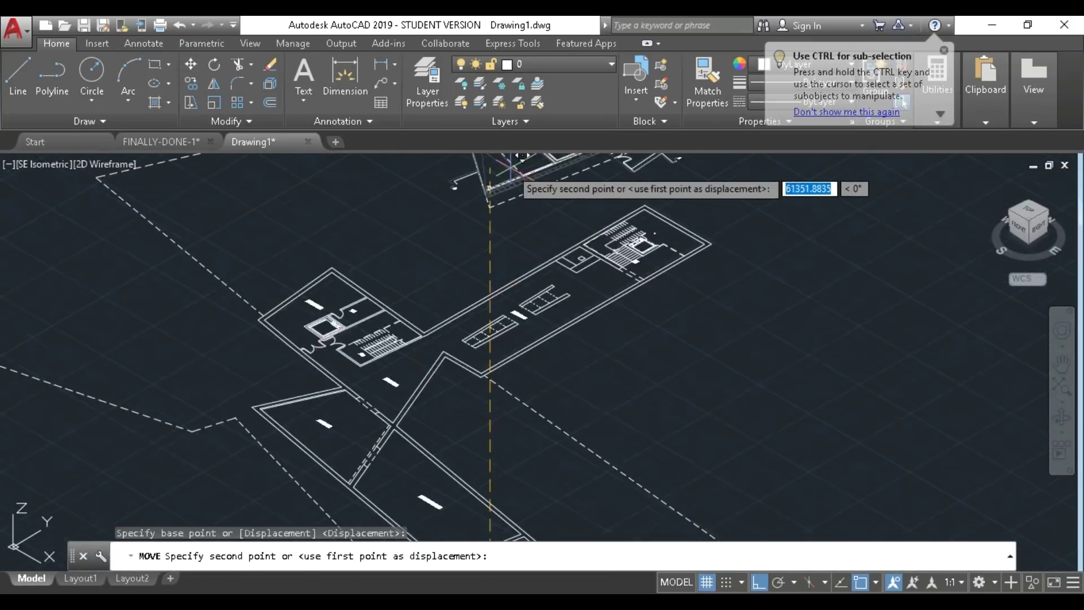
{"action": "left_click", "coordinate": [511, 363]}
{"action": "scroll", "coordinate": [395, 417], "scroll_direction": "down", "scroll_amount": 5}
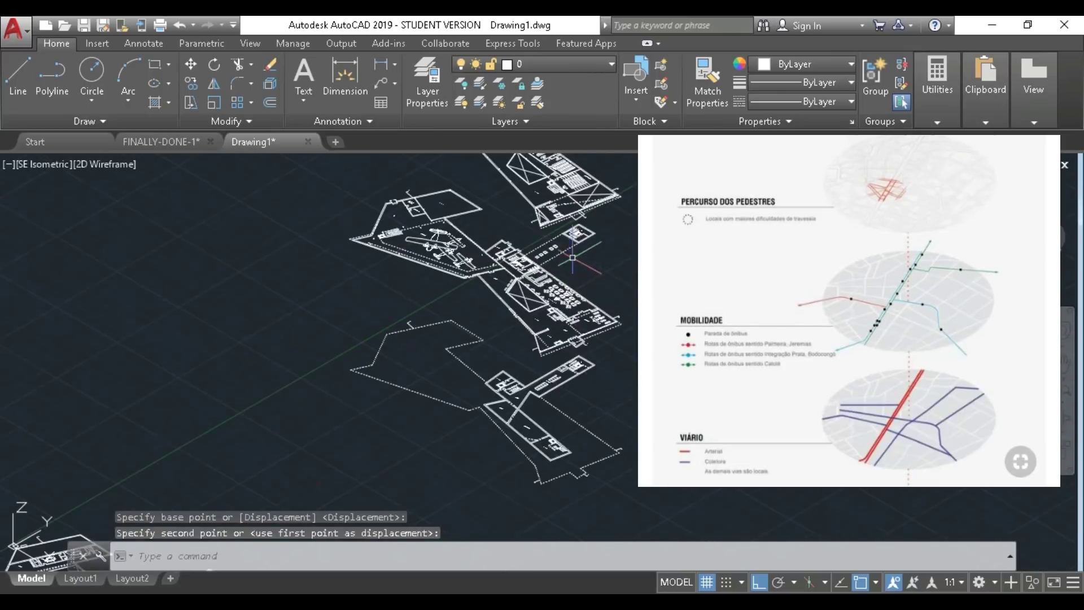
Move the lowest floor plan by its corner into the stack
{"action": "left_click", "coordinate": [390, 436]}
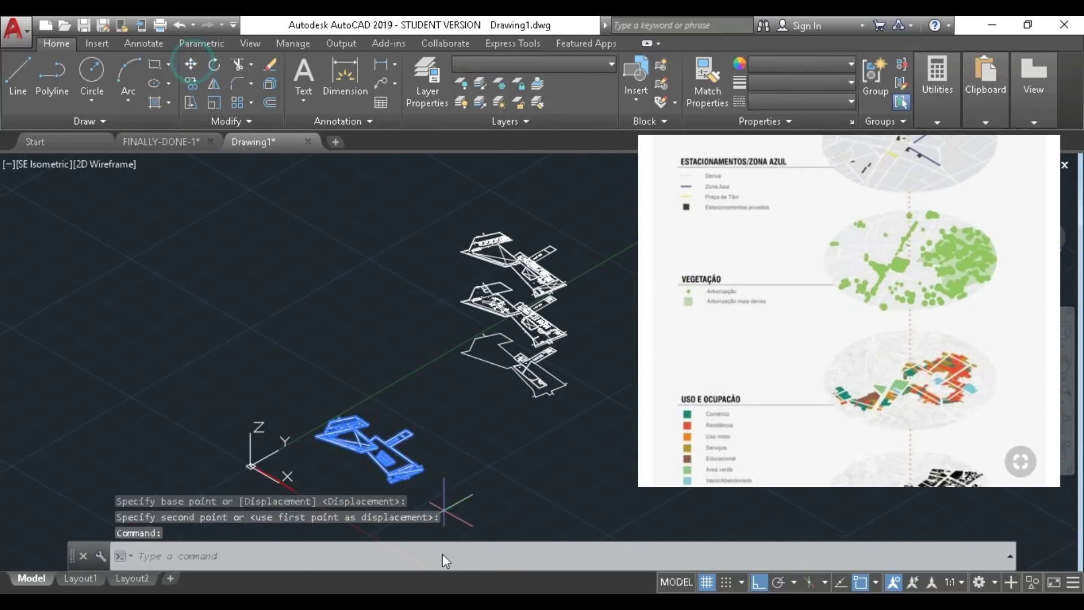
{"action": "type", "text": "m"}
{"action": "key", "text": "Return"}
{"action": "scroll", "coordinate": [367, 444], "scroll_direction": "up", "scroll_amount": 6}
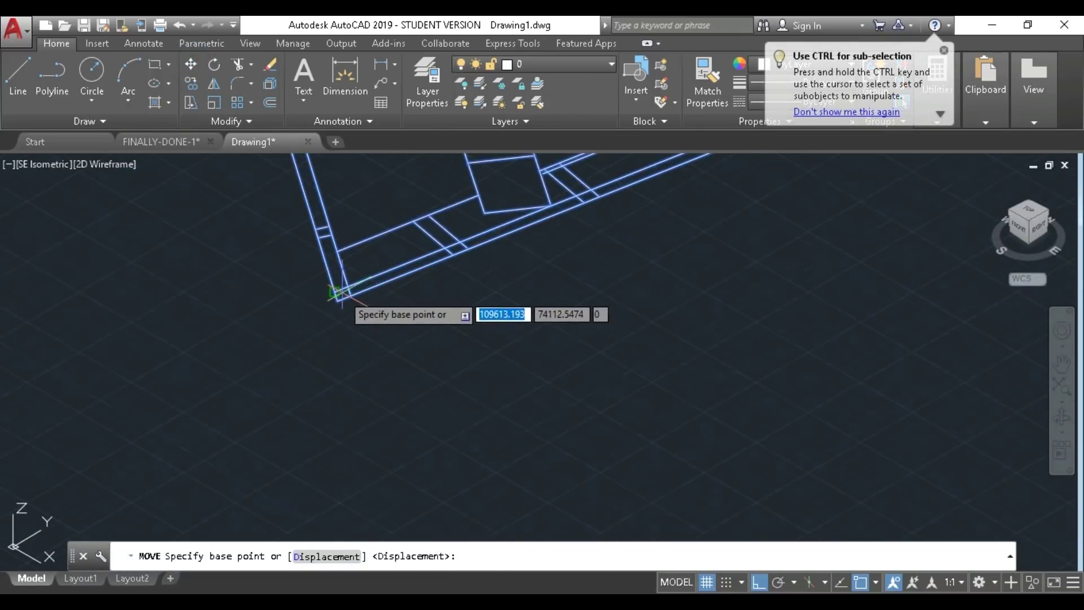
{"action": "left_click", "coordinate": [337, 292]}
{"action": "scroll", "coordinate": [405, 398], "scroll_direction": "down", "scroll_amount": 6}
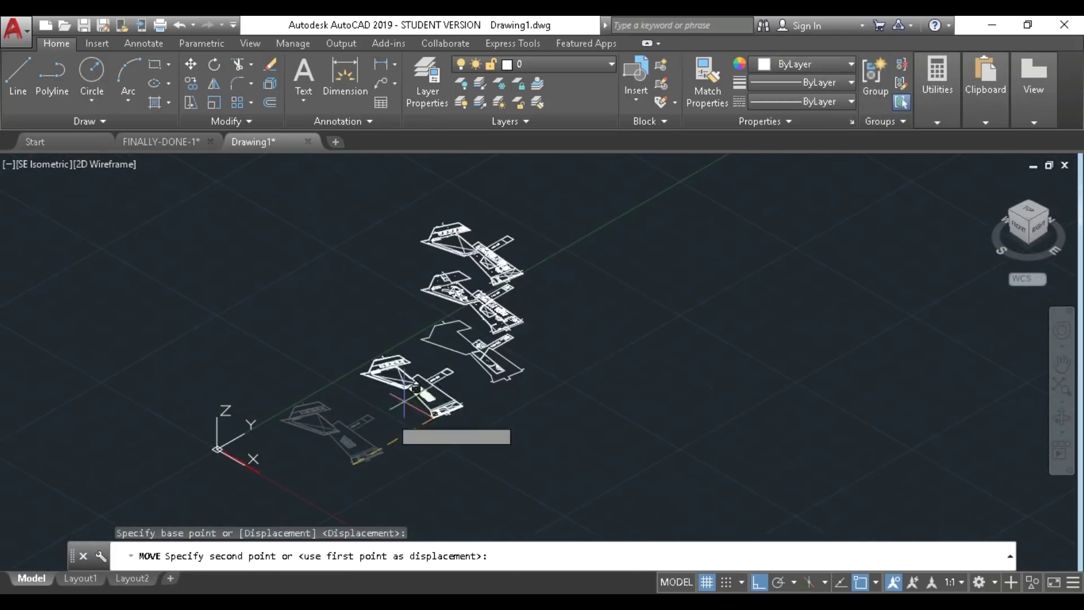
{"action": "scroll", "coordinate": [405, 398], "scroll_direction": "up", "scroll_amount": 5}
{"action": "left_click", "coordinate": [520, 367]}
{"action": "scroll", "coordinate": [520, 367], "scroll_direction": "down", "scroll_amount": 4}
Lift the top floor plan to its final height in the stack
{"action": "left_click", "coordinate": [528, 330]}
{"action": "type", "text": "m"}
{"action": "key", "text": "Return"}
{"action": "scroll", "coordinate": [537, 350], "scroll_direction": "down", "scroll_amount": 4}
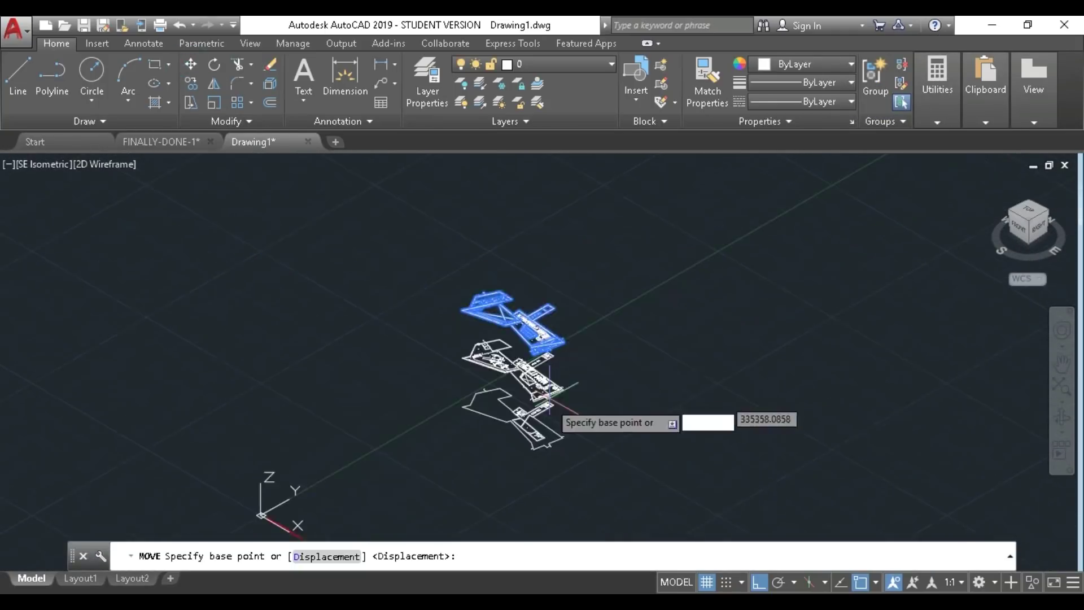
{"action": "scroll", "coordinate": [549, 397], "scroll_direction": "up", "scroll_amount": 5}
{"action": "left_click", "coordinate": [460, 370]}
{"action": "scroll", "coordinate": [459, 371], "scroll_direction": "down", "scroll_amount": 4}
{"action": "scroll", "coordinate": [484, 254], "scroll_direction": "up", "scroll_amount": 4}
{"action": "left_click", "coordinate": [459, 242]}
{"action": "scroll", "coordinate": [459, 242], "scroll_direction": "down", "scroll_amount": 4}
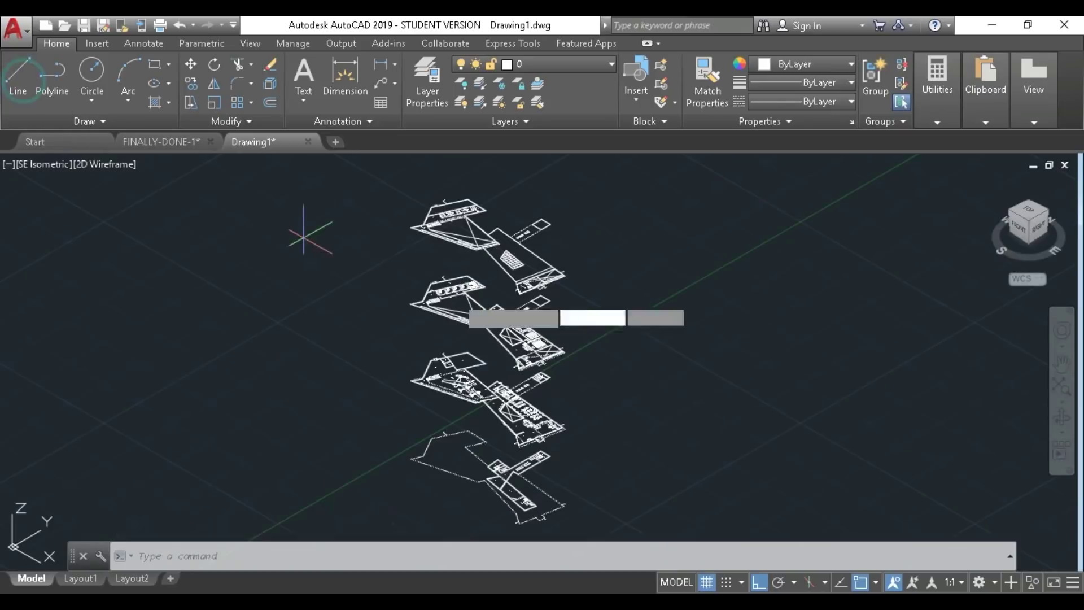
Draw the first vertical line from a plan corner to the matching corner of the next floor
{"action": "left_click", "coordinate": [18, 77]}
{"action": "scroll", "coordinate": [438, 280], "scroll_direction": "up", "scroll_amount": 5}
{"action": "left_click", "coordinate": [479, 267]}
{"action": "scroll", "coordinate": [480, 267], "scroll_direction": "down", "scroll_amount": 4}
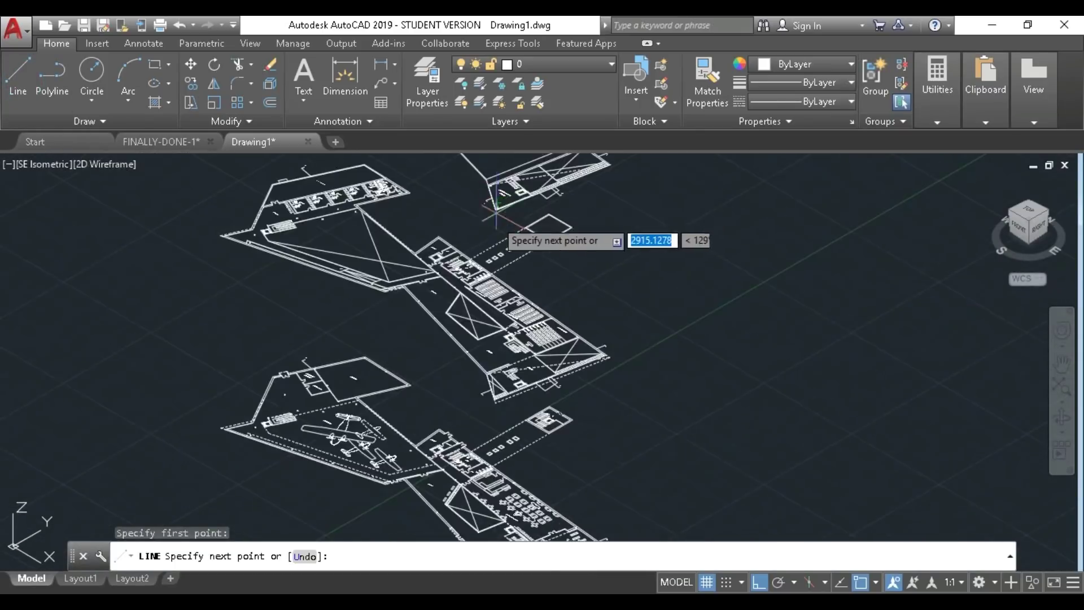
{"action": "scroll", "coordinate": [368, 380], "scroll_direction": "up", "scroll_amount": 4}
{"action": "left_click", "coordinate": [367, 380]}
{"action": "scroll", "coordinate": [368, 380], "scroll_direction": "down", "scroll_amount": 4}
{"action": "key", "text": "Escape"}
Start a second corner line and undo its misplaced segment
{"action": "left_click", "coordinate": [18, 75]}
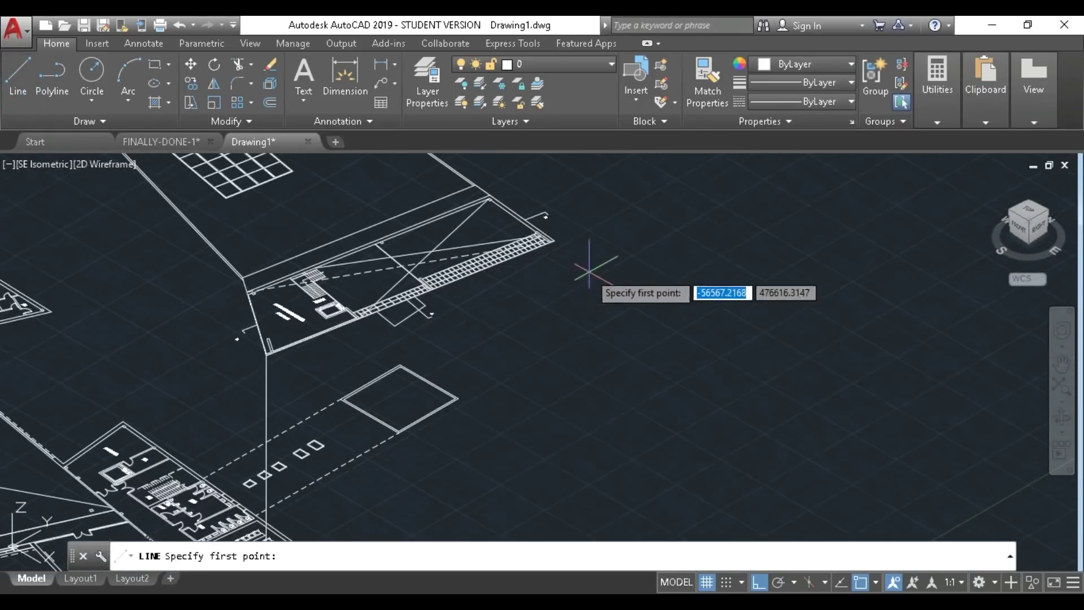
{"action": "scroll", "coordinate": [581, 262], "scroll_direction": "up", "scroll_amount": 4}
{"action": "left_click", "coordinate": [581, 261]}
{"action": "scroll", "coordinate": [532, 259], "scroll_direction": "down", "scroll_amount": 4}
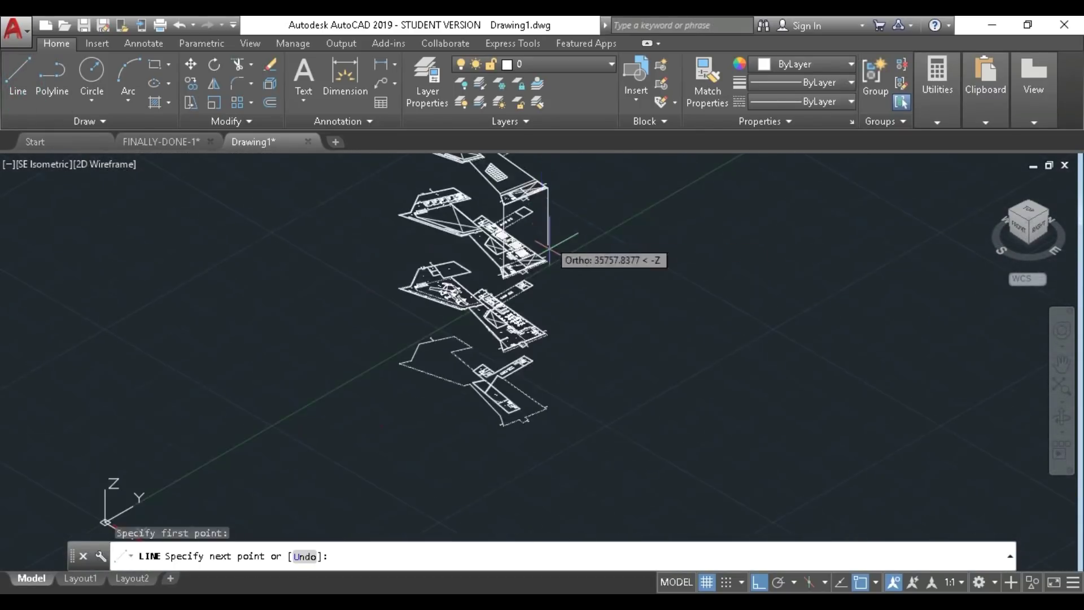
{"action": "left_click", "coordinate": [519, 491]}
{"action": "scroll", "coordinate": [527, 497], "scroll_direction": "up", "scroll_amount": 5}
{"action": "key", "text": "ctrl+z"}
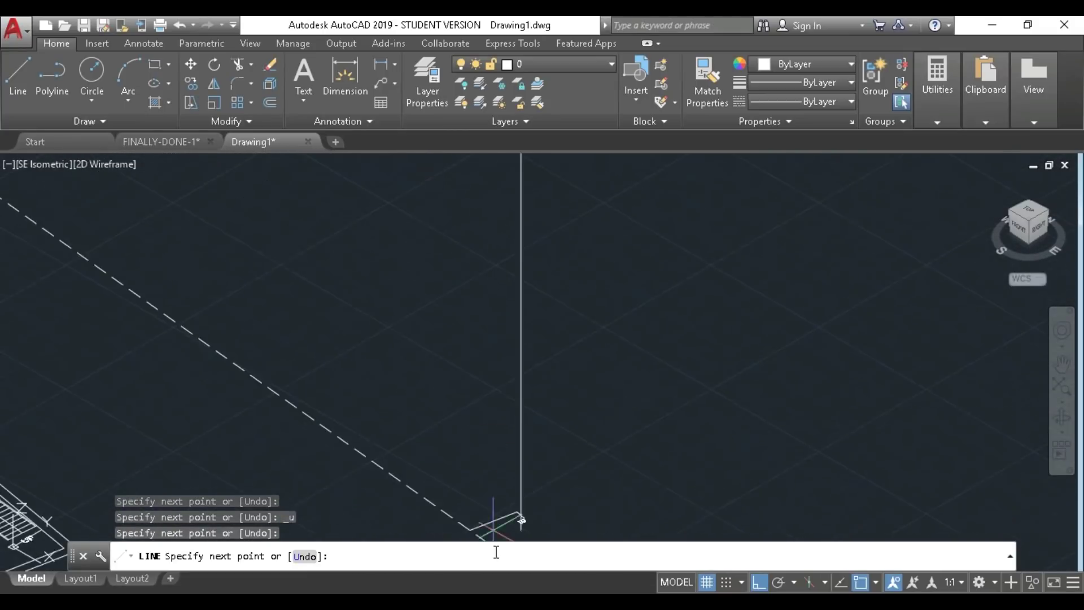
{"action": "key", "text": "Escape"}
{"action": "scroll", "coordinate": [600, 442], "scroll_direction": "down", "scroll_amount": 4}
{"action": "scroll", "coordinate": [601, 442], "scroll_direction": "up", "scroll_amount": 3}
Retry picking start corners for new corner lines, cancelling each attempt
{"action": "left_click", "coordinate": [18, 75]}
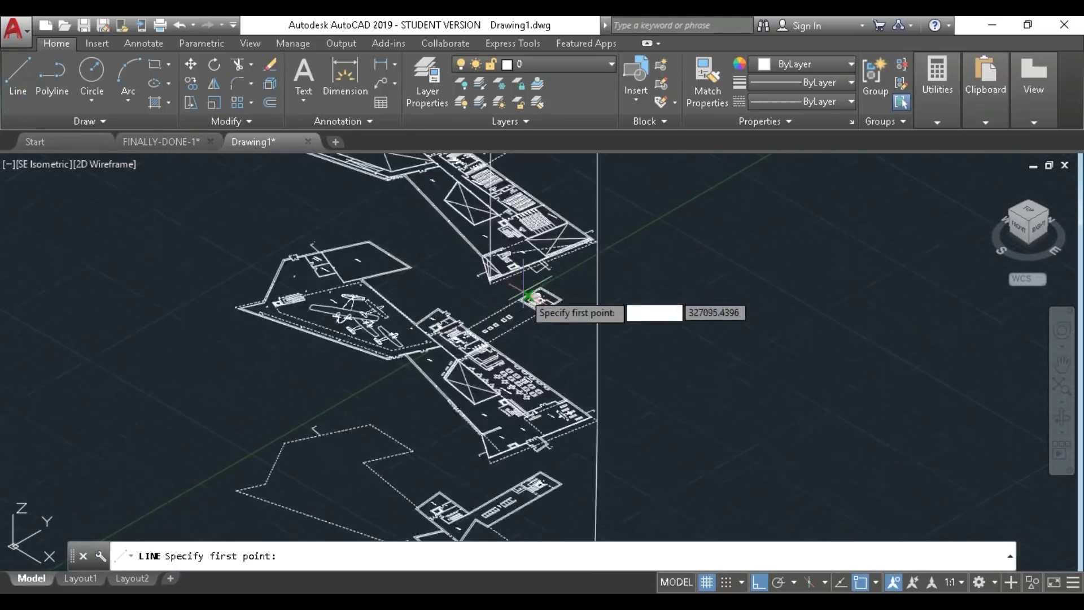
{"action": "scroll", "coordinate": [431, 276], "scroll_direction": "up", "scroll_amount": 3}
{"action": "left_click", "coordinate": [431, 277]}
{"action": "scroll", "coordinate": [455, 206], "scroll_direction": "down", "scroll_amount": 4}
{"action": "scroll", "coordinate": [431, 368], "scroll_direction": "up", "scroll_amount": 4}
{"action": "key", "text": "Escape"}
{"action": "scroll", "coordinate": [431, 368], "scroll_direction": "down", "scroll_amount": 4}
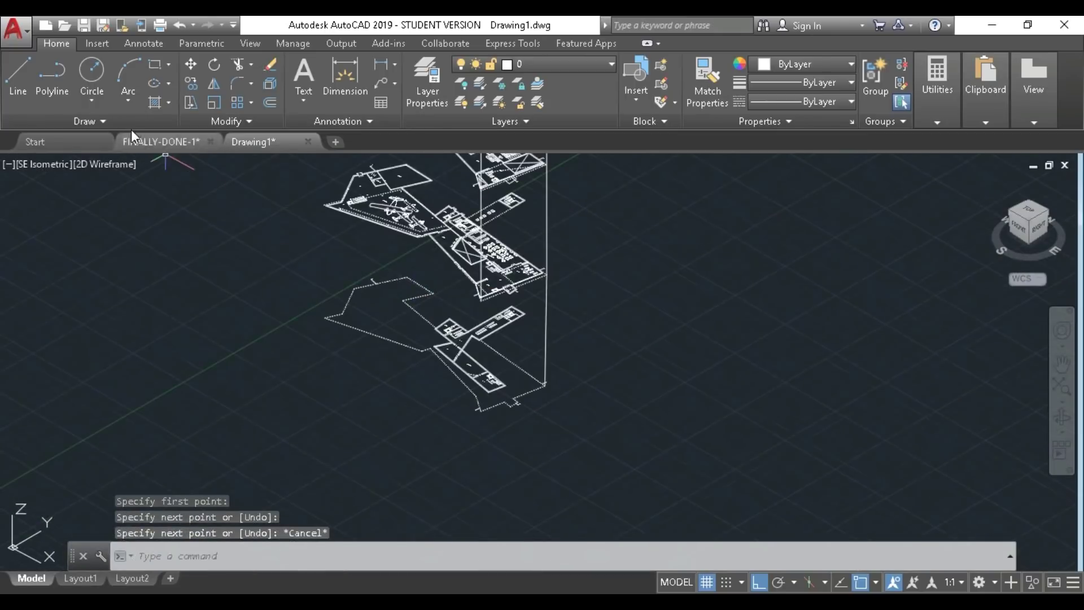
{"action": "left_click", "coordinate": [17, 75]}
{"action": "scroll", "coordinate": [499, 305], "scroll_direction": "down", "scroll_amount": 3}
{"action": "left_click", "coordinate": [416, 266]}
{"action": "scroll", "coordinate": [417, 265], "scroll_direction": "up", "scroll_amount": 4}
{"action": "key", "text": "Escape"}
{"action": "scroll", "coordinate": [634, 472], "scroll_direction": "down", "scroll_amount": 3}
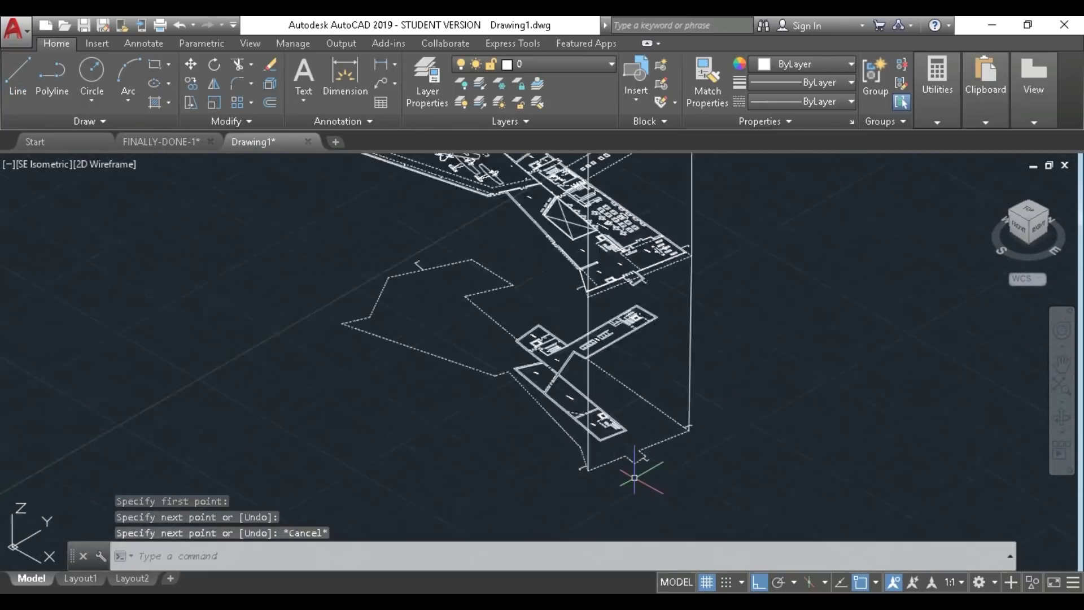
{"action": "scroll", "coordinate": [655, 434], "scroll_direction": "up", "scroll_amount": 2}
Draw a three-point corner line linking the remaining corners of the stacked floors
{"action": "key", "text": "space"}
{"action": "scroll", "coordinate": [593, 175], "scroll_direction": "up", "scroll_amount": 5}
{"action": "scroll", "coordinate": [618, 242], "scroll_direction": "down", "scroll_amount": 1}
{"action": "left_click", "coordinate": [618, 243]}
{"action": "scroll", "coordinate": [625, 436], "scroll_direction": "down", "scroll_amount": 5}
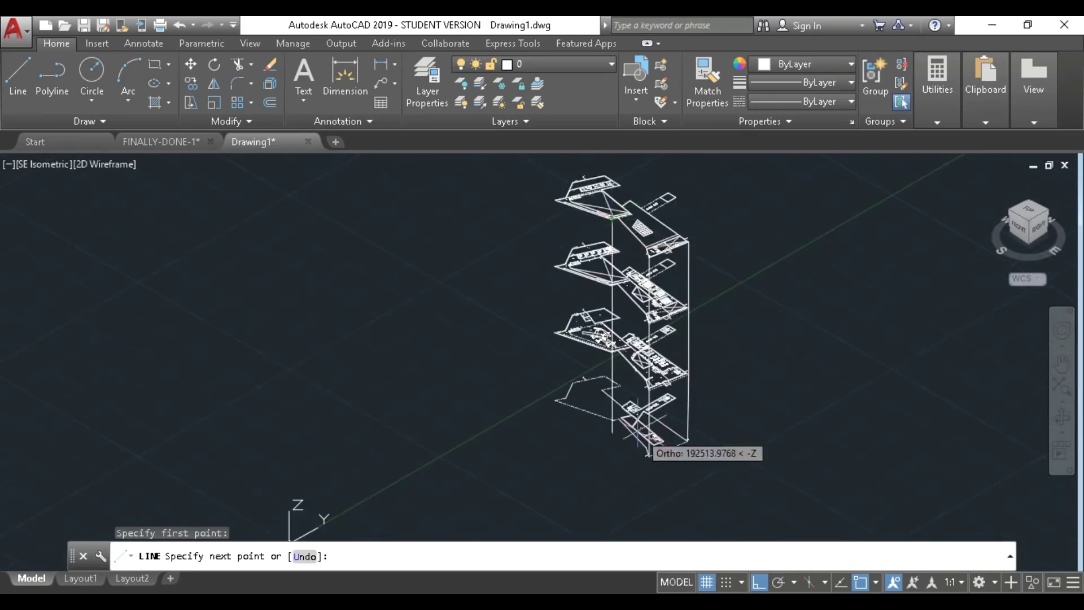
{"action": "scroll", "coordinate": [527, 462], "scroll_direction": "up", "scroll_amount": 4}
{"action": "scroll", "coordinate": [531, 441], "scroll_direction": "up", "scroll_amount": 3}
{"action": "scroll", "coordinate": [441, 262], "scroll_direction": "down", "scroll_amount": 4}
{"action": "scroll", "coordinate": [429, 273], "scroll_direction": "up", "scroll_amount": 3}
{"action": "left_click", "coordinate": [387, 431]}
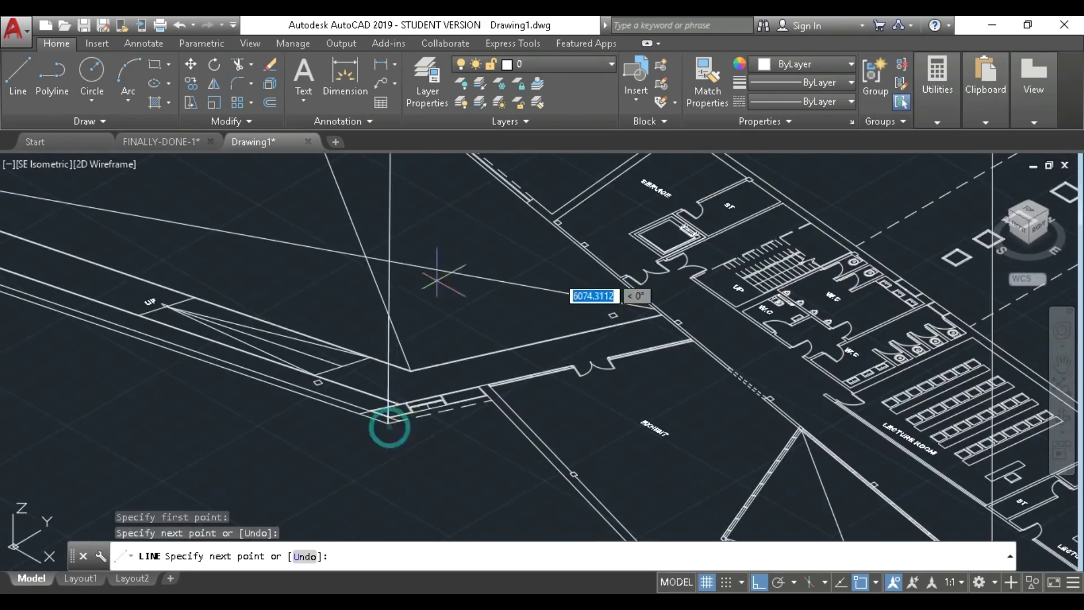
{"action": "scroll", "coordinate": [450, 449], "scroll_direction": "down", "scroll_amount": 3}
{"action": "scroll", "coordinate": [450, 449], "scroll_direction": "up", "scroll_amount": 3}
{"action": "left_click", "coordinate": [509, 367]}
{"action": "scroll", "coordinate": [395, 405], "scroll_direction": "down", "scroll_amount": 2}
{"action": "key", "text": "Escape"}
{"action": "scroll", "coordinate": [685, 508], "scroll_direction": "down", "scroll_amount": 5}
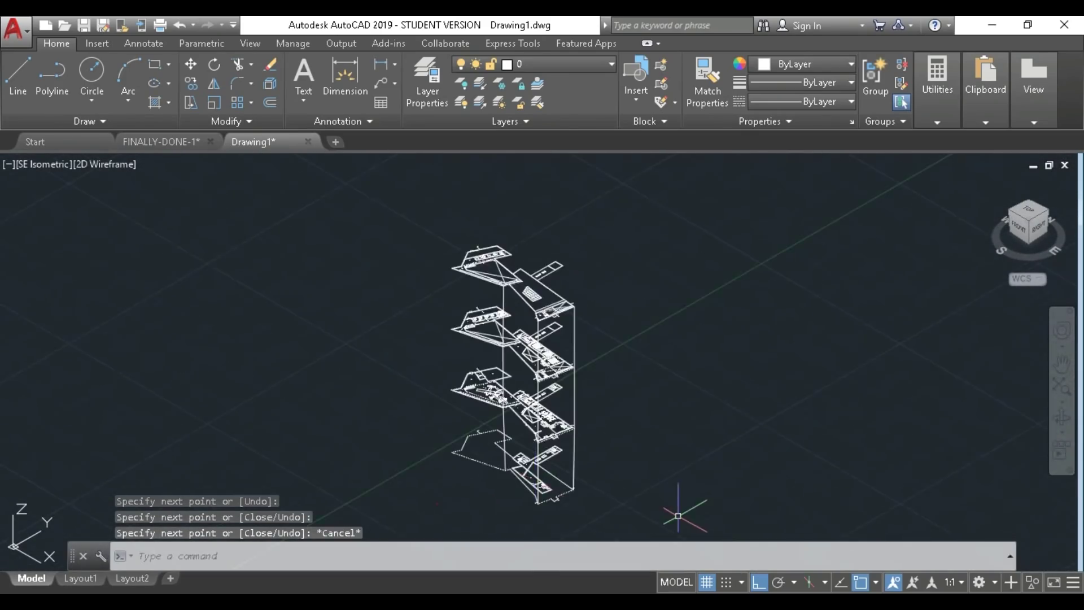
{"action": "scroll", "coordinate": [499, 321], "scroll_direction": "up", "scroll_amount": 3}
{"action": "scroll", "coordinate": [462, 303], "scroll_direction": "down", "scroll_amount": 3}
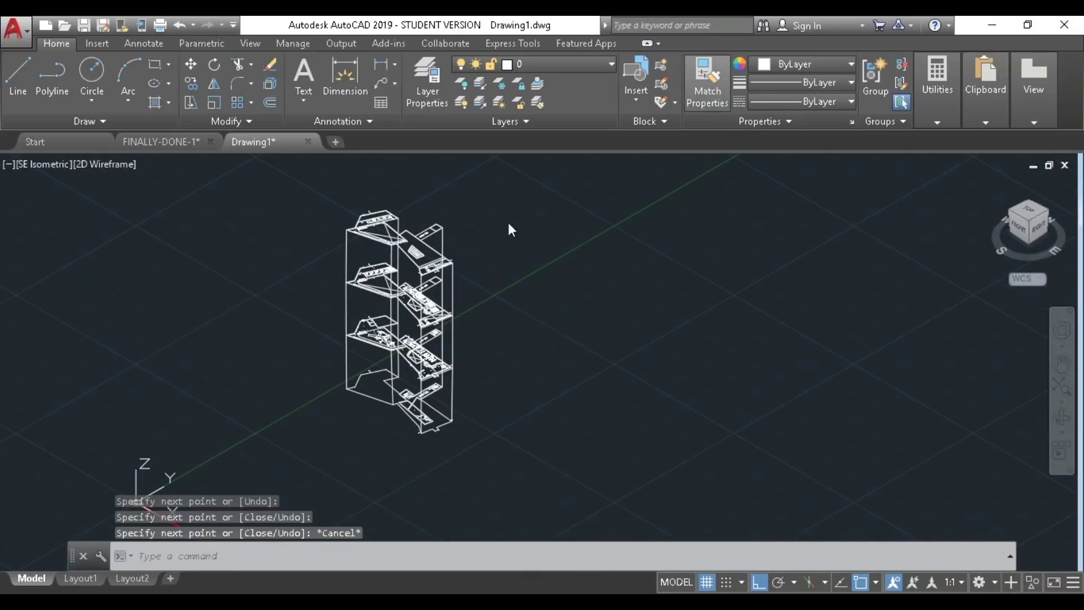
Use MATCHPROP (ma) to copy the dashed line's style onto window-selected corner lines
{"action": "type", "text": "ma"}
{"action": "key", "text": "Return"}
{"action": "scroll", "coordinate": [353, 269], "scroll_direction": "up", "scroll_amount": 6}
{"action": "left_click", "coordinate": [261, 385]}
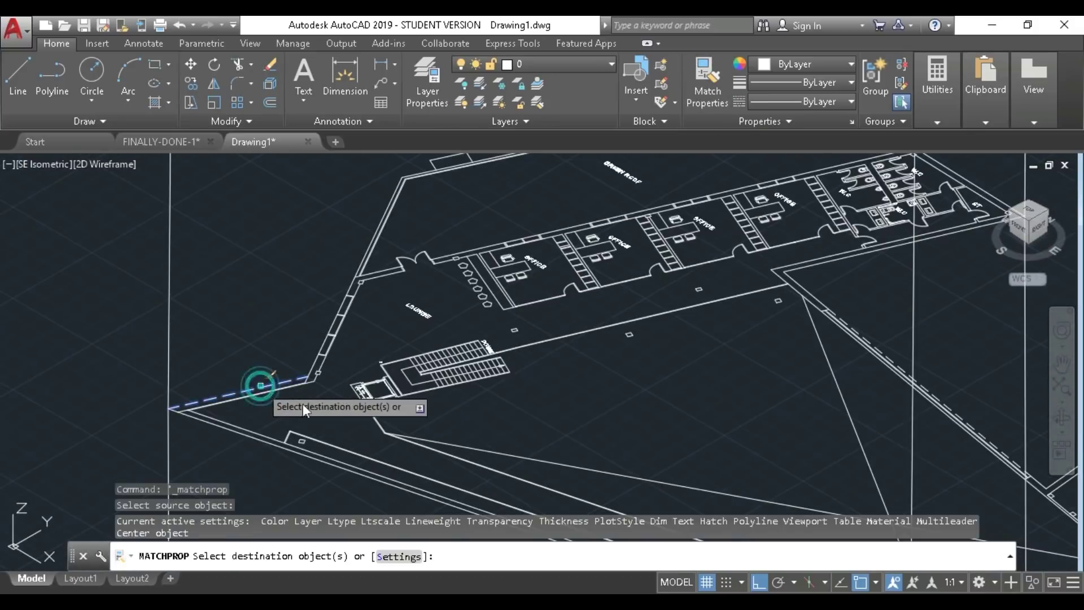
{"action": "scroll", "coordinate": [261, 384], "scroll_direction": "down", "scroll_amount": 5}
{"action": "left_click", "coordinate": [387, 402]}
{"action": "scroll", "coordinate": [500, 341], "scroll_direction": "up", "scroll_amount": 2}
{"action": "scroll", "coordinate": [500, 341], "scroll_direction": "down", "scroll_amount": 2}
{"action": "left_click", "coordinate": [506, 321]}
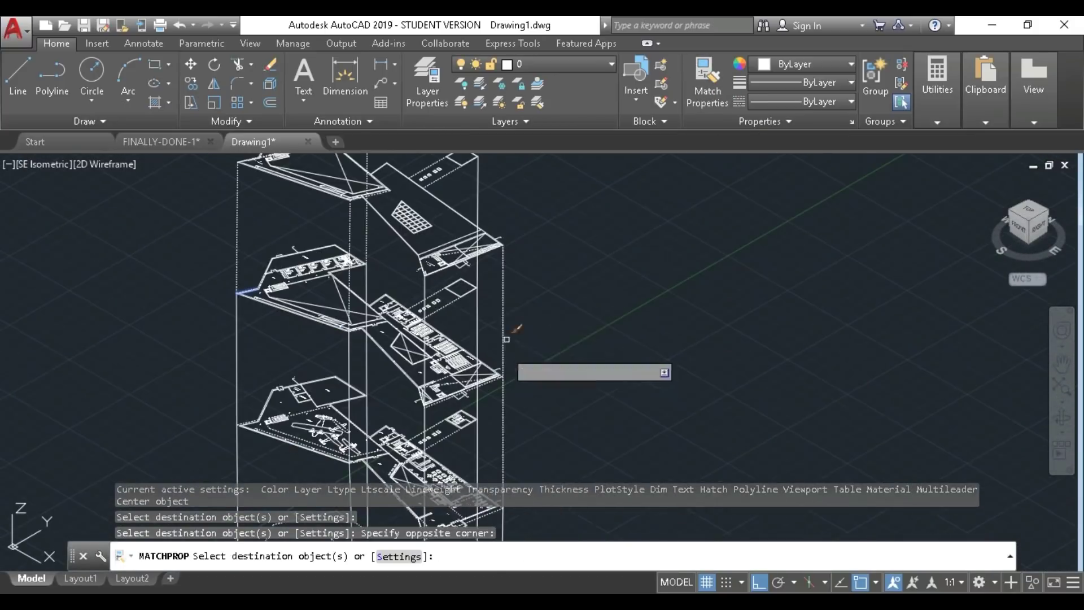
{"action": "left_click", "coordinate": [480, 320]}
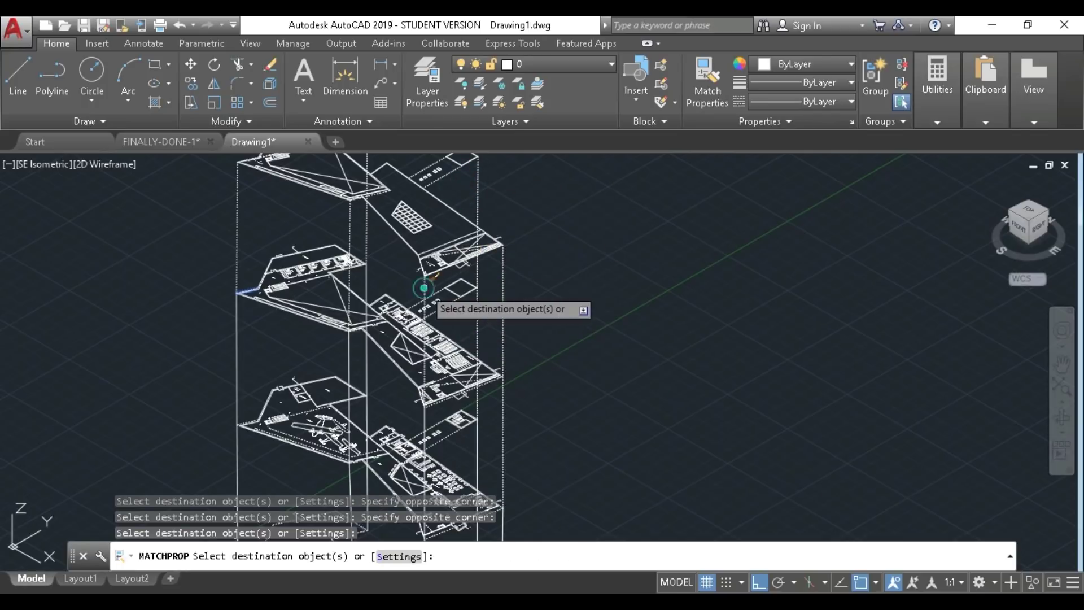
{"action": "left_click", "coordinate": [373, 366]}
{"action": "middle_click_drag", "start_coordinate": [211, 340], "coordinate": [249, 224]}
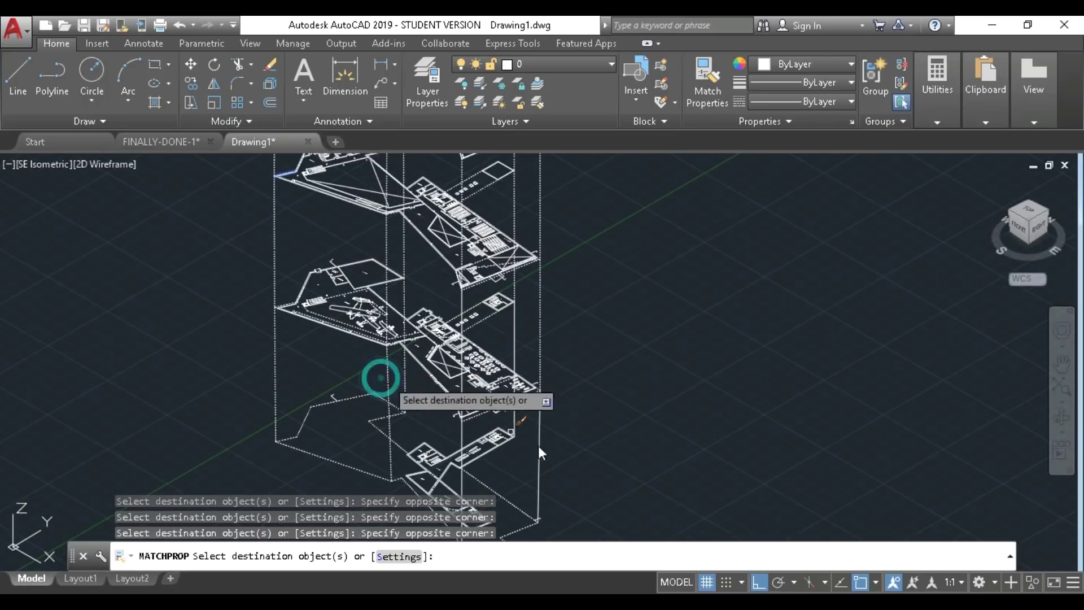
{"action": "middle_click_drag", "start_coordinate": [520, 415], "coordinate": [518, 477]}
{"action": "key", "text": "Escape"}
Set the dashed corner line's linetype scale to 6000 in Properties
{"action": "left_click", "coordinate": [538, 208]}
{"action": "right_click", "coordinate": [539, 208]}
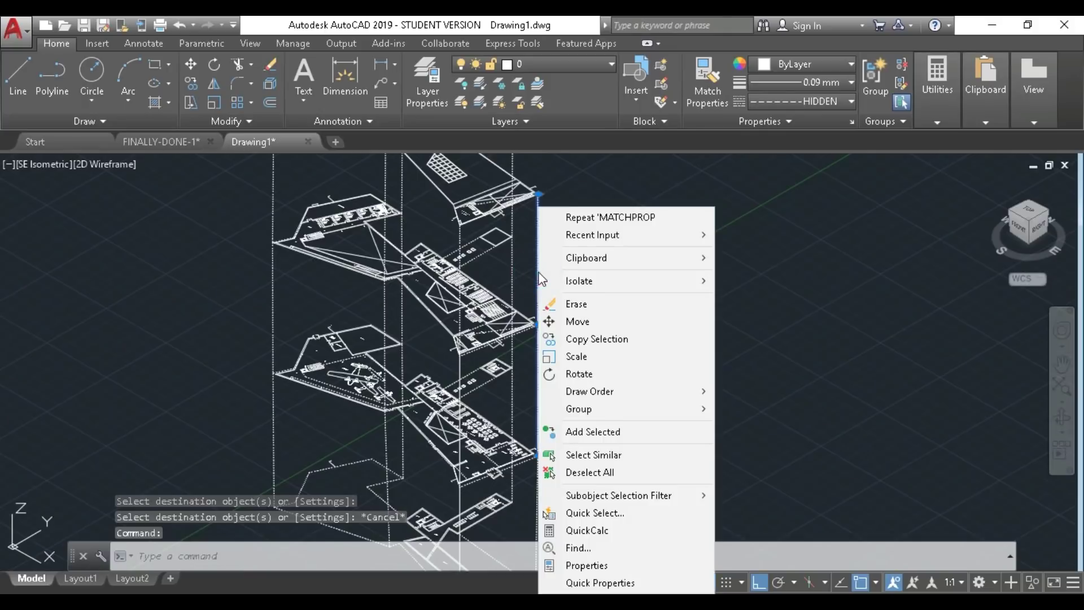
{"action": "left_click", "coordinate": [628, 566]}
{"action": "left_click", "coordinate": [472, 245]}
{"action": "type", "text": "6000"}
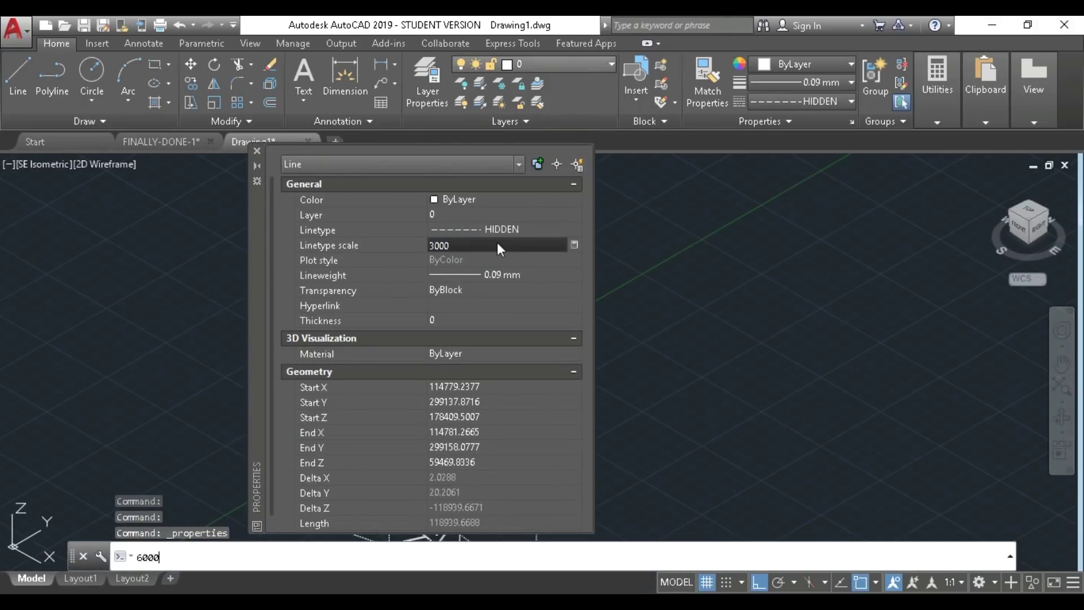
{"action": "left_click", "coordinate": [507, 243]}
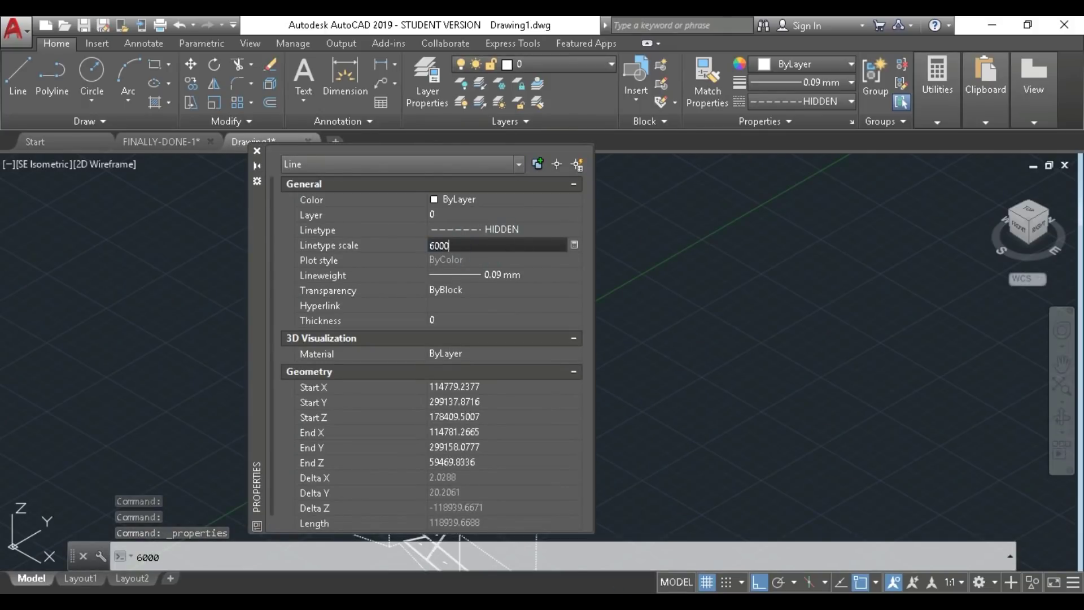
{"action": "left_click", "coordinate": [257, 150]}
{"action": "key", "text": "Escape"}
{"action": "scroll", "coordinate": [635, 329], "scroll_direction": "down", "scroll_amount": 2}
{"action": "scroll", "coordinate": [612, 295], "scroll_direction": "up", "scroll_amount": 4}
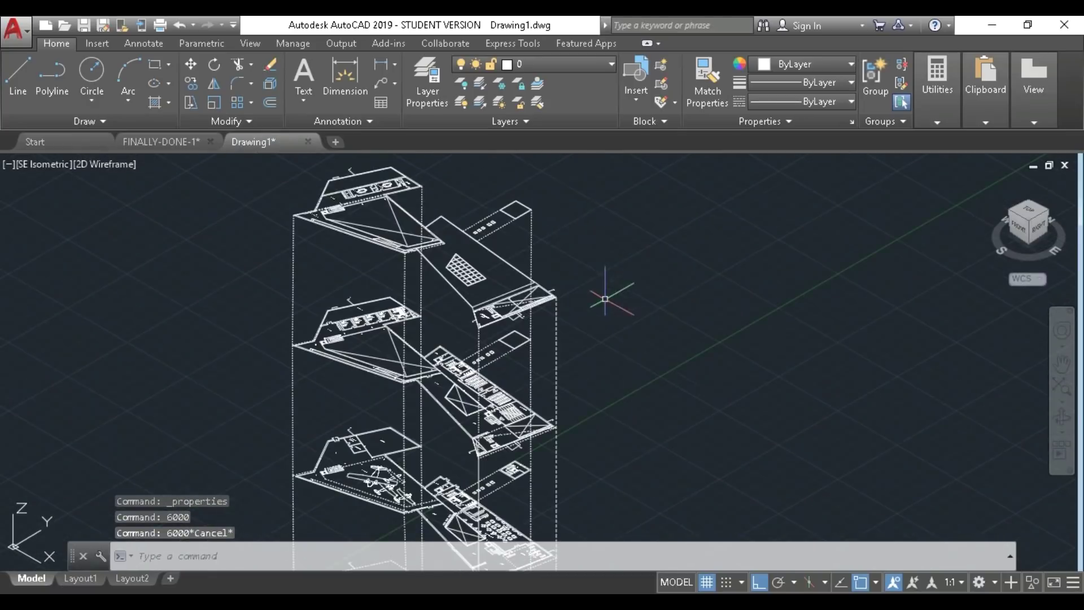
Check that another dashed corner line has linetype scale 6000
{"action": "left_click", "coordinate": [555, 346]}
{"action": "right_click", "coordinate": [555, 345]}
{"action": "left_click", "coordinate": [646, 564]}
{"action": "left_click", "coordinate": [473, 243]}
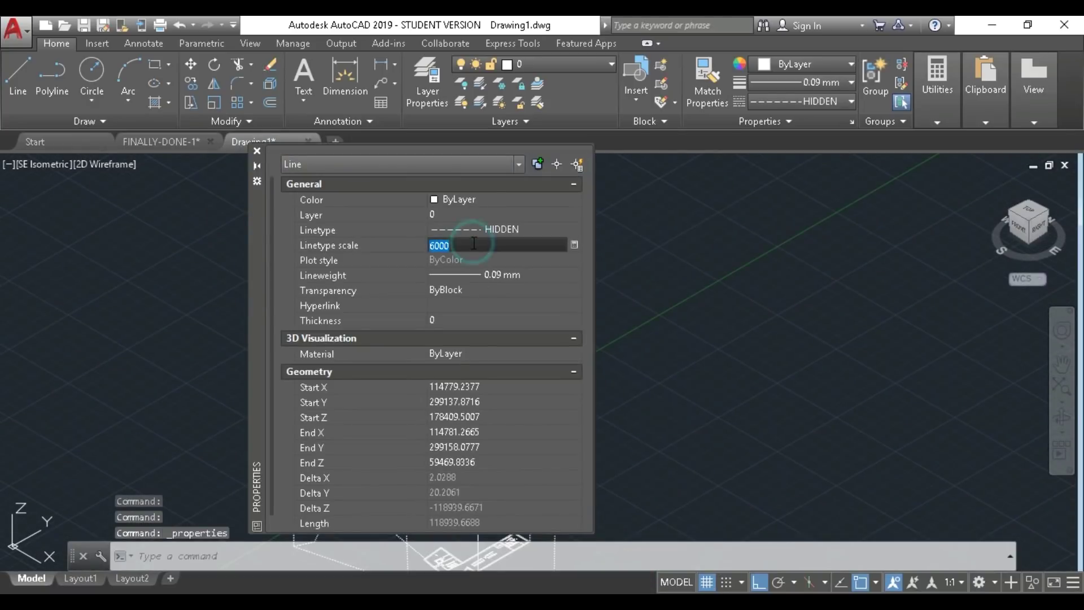
{"action": "left_click", "coordinate": [257, 151]}
Match the dashed scale-6000 style onto the remaining vertical corner lines
{"action": "left_click", "coordinate": [707, 79]}
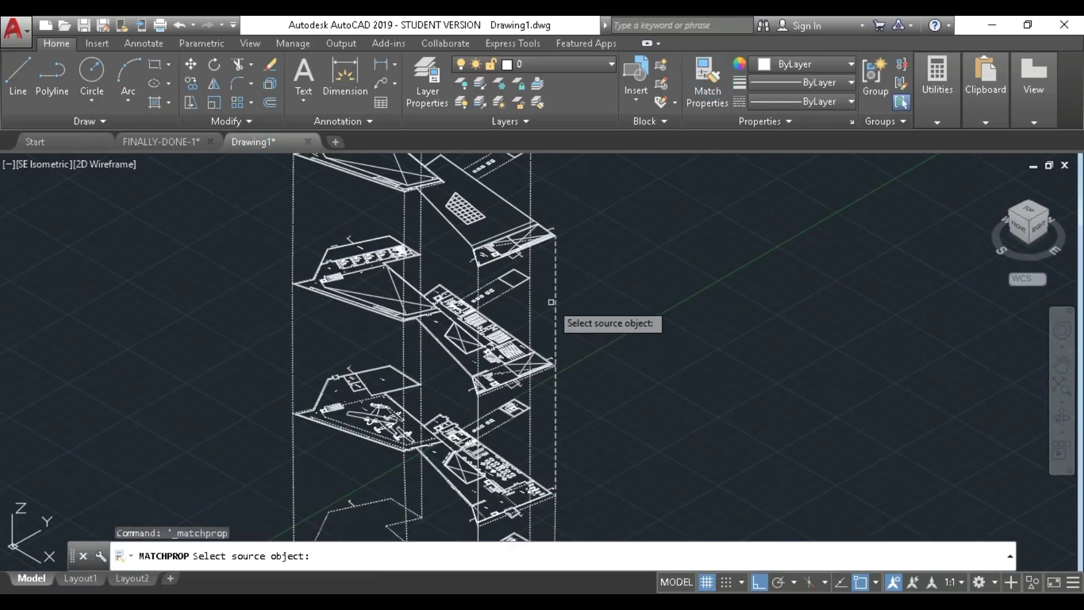
{"action": "left_click", "coordinate": [555, 305]}
{"action": "left_click_drag", "start_coordinate": [511, 310], "coordinate": [531, 312]}
{"action": "left_click", "coordinate": [531, 312]}
{"action": "left_click", "coordinate": [543, 189]}
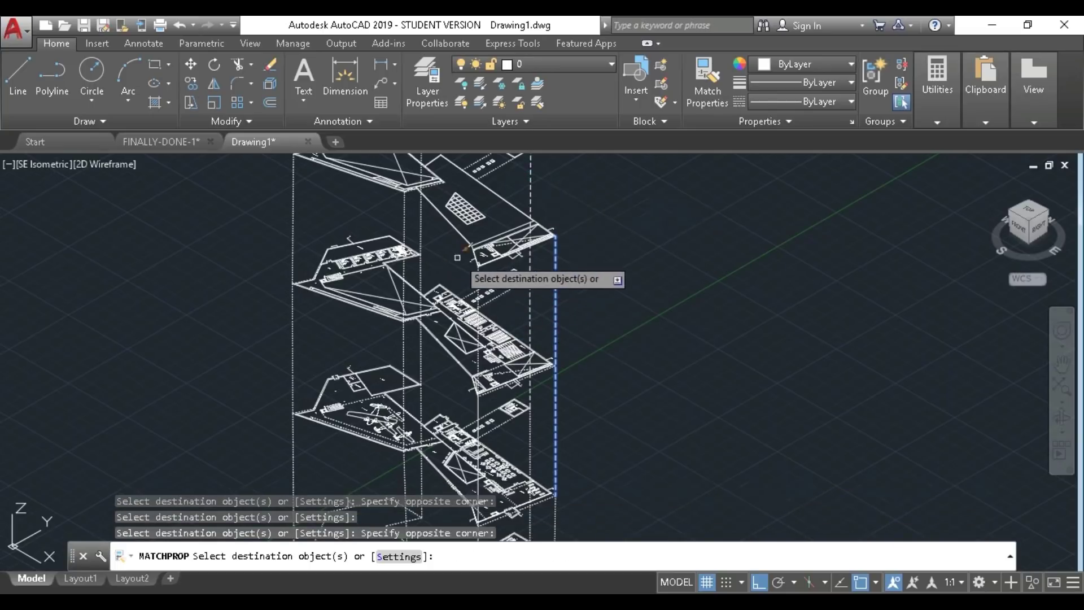
{"action": "left_click", "coordinate": [291, 210]}
{"action": "scroll", "coordinate": [319, 192], "scroll_direction": "down", "scroll_amount": 2}
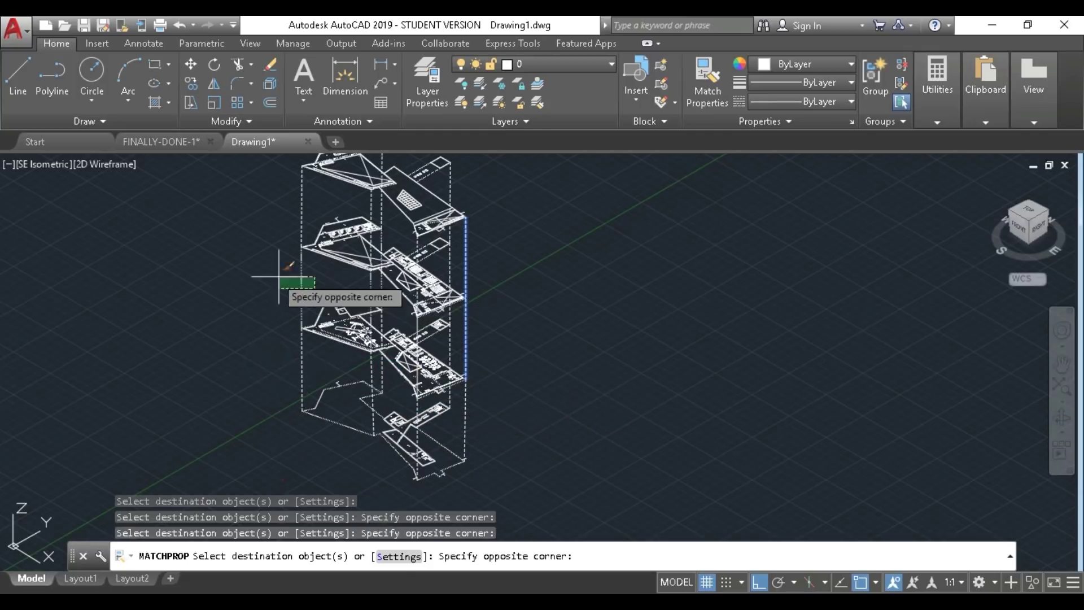
{"action": "scroll", "coordinate": [278, 276], "scroll_direction": "down", "scroll_amount": 2}
{"action": "scroll", "coordinate": [372, 294], "scroll_direction": "up", "scroll_amount": 2}
Plot with the previous A3 PDF setup, windowing around the exploded axonometric
{"action": "key", "text": "Return"}
{"action": "scroll", "coordinate": [373, 294], "scroll_direction": "up", "scroll_amount": 3}
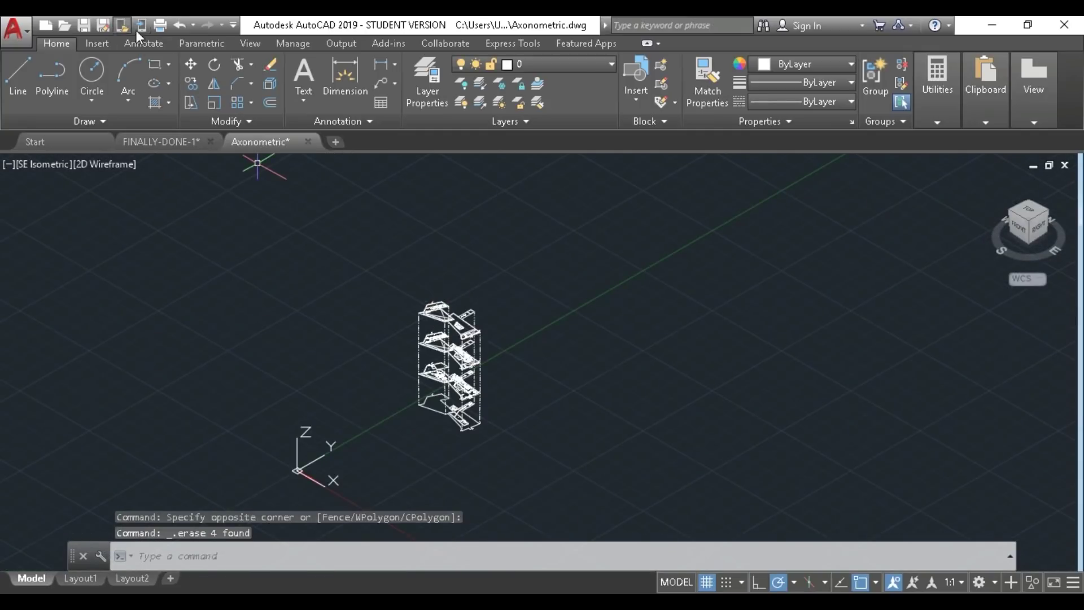
{"action": "left_click", "coordinate": [364, 145]}
{"action": "left_click", "coordinate": [356, 162]}
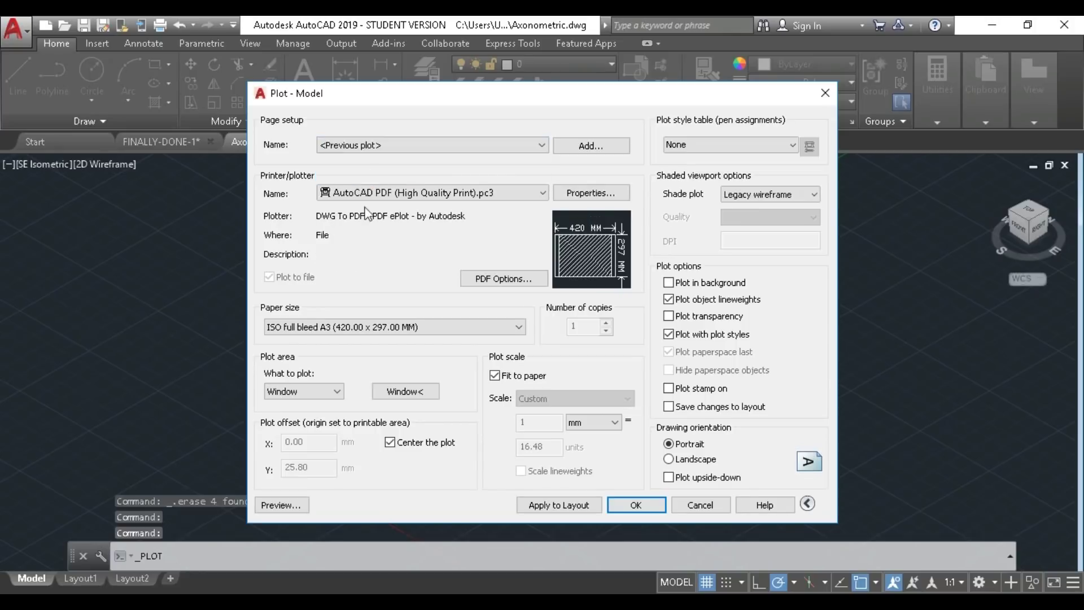
{"action": "left_click", "coordinate": [387, 396]}
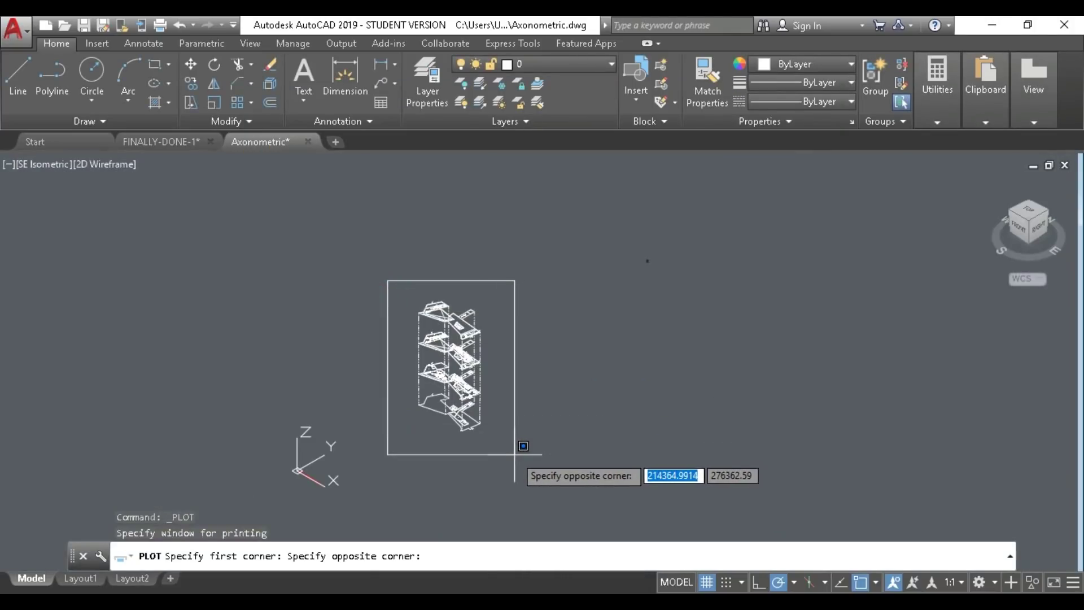
{"action": "left_click", "coordinate": [514, 454]}
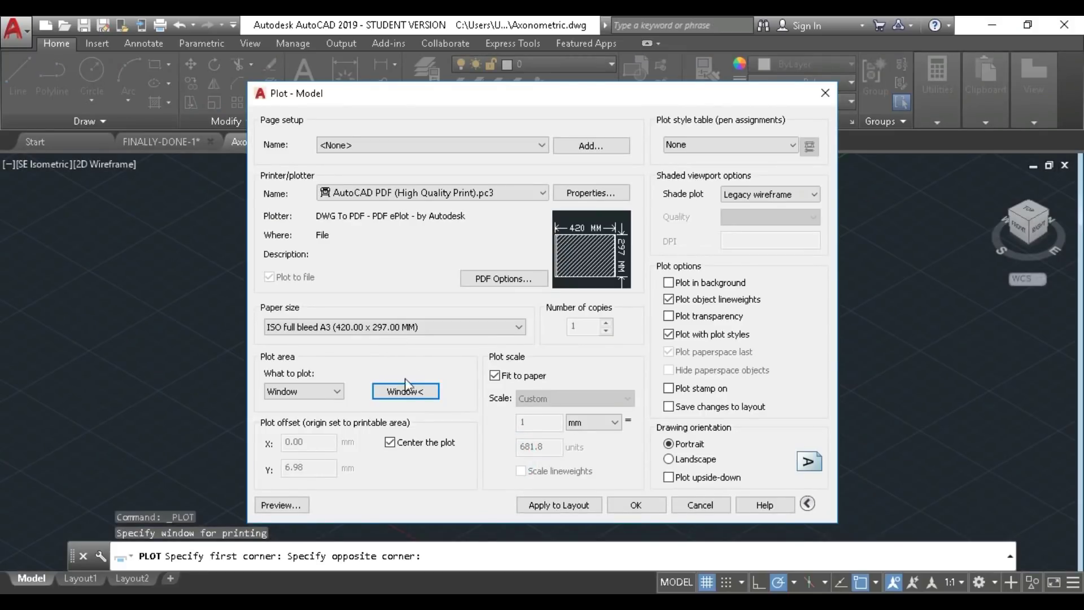
Save the plot as Axonometric-Model.pdf in the desktop's Presentation folder
{"action": "left_click", "coordinate": [635, 505]}
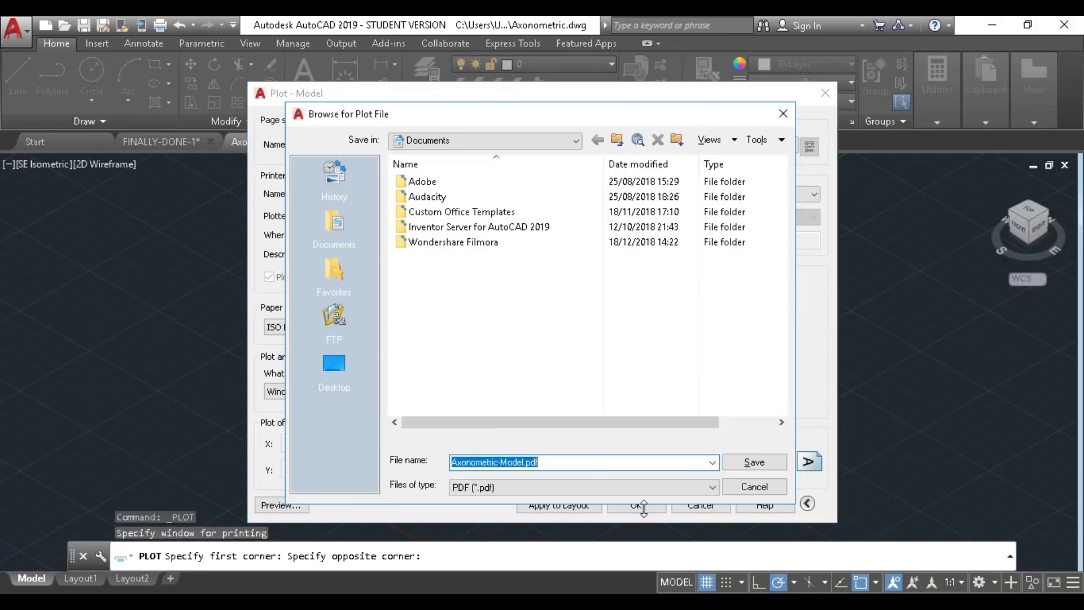
{"action": "left_click", "coordinate": [335, 364]}
{"action": "double_click", "coordinate": [430, 274]}
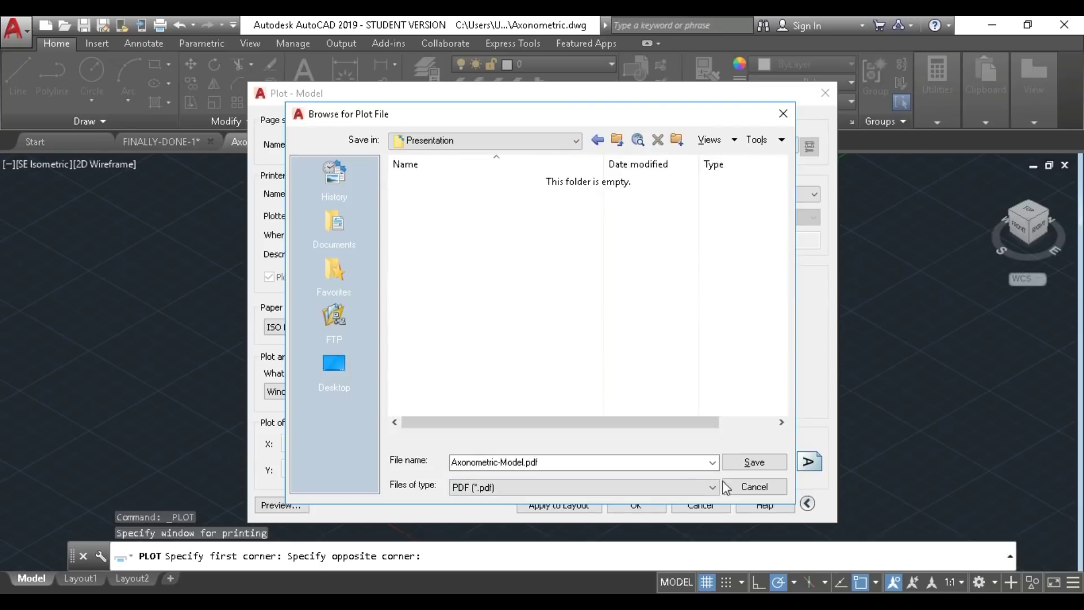
{"action": "left_click", "coordinate": [747, 458]}
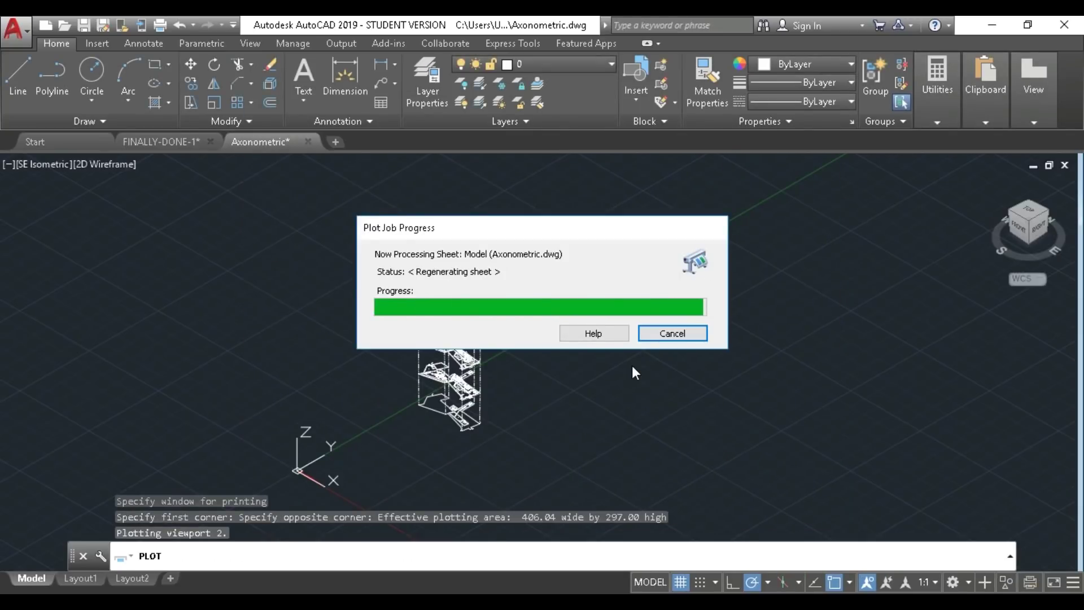